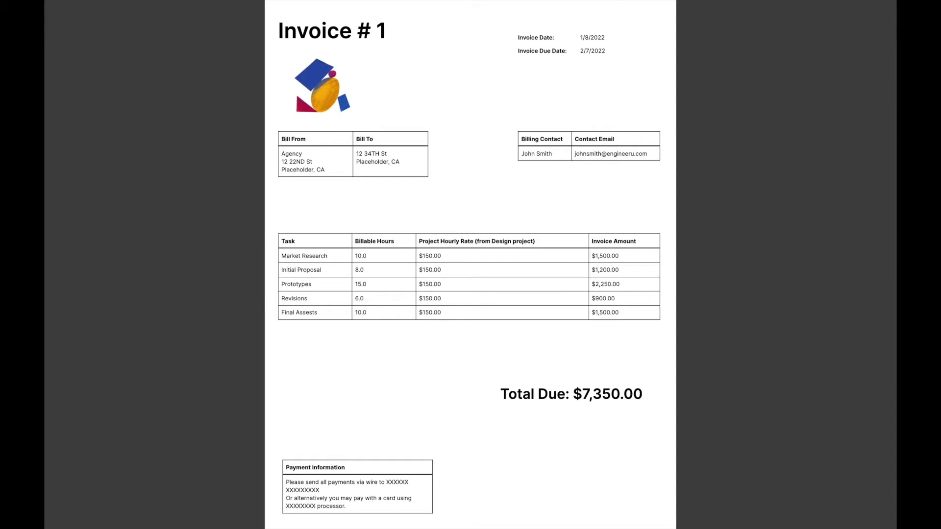
Exit the full-screen sample invoice and return to the Project Tracker Template page in Chrome
mouse_move(760, 313)
key("ctrl+Right")
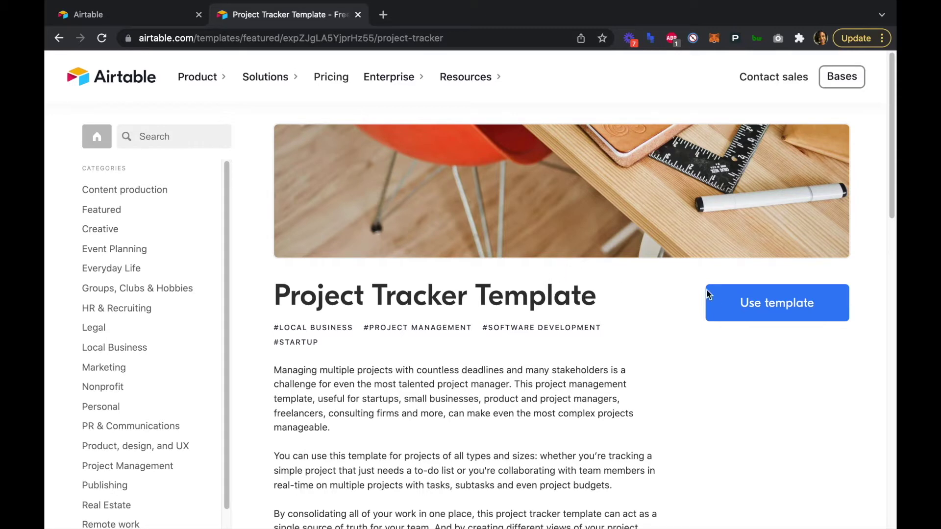
Use the Project Tracker Template to add a Project tracker base showing Design projects
left_click(774, 309)
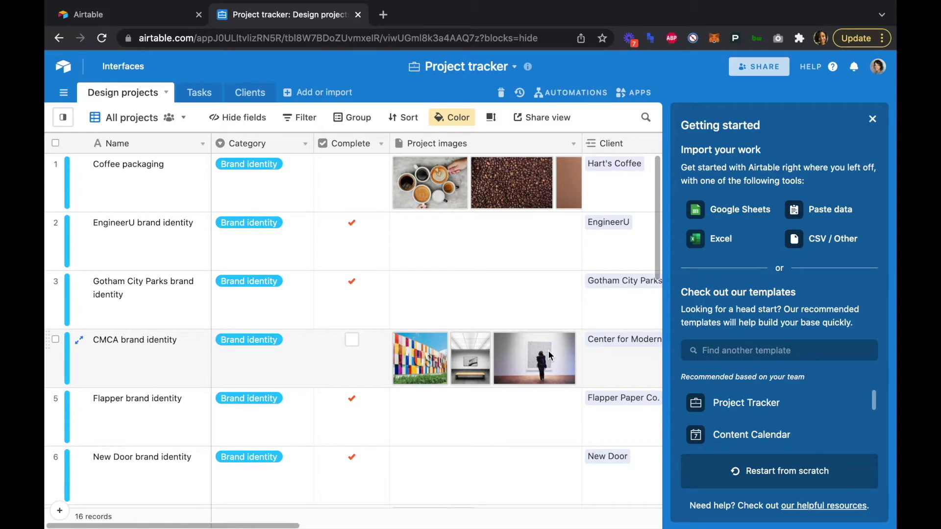
Dismiss the Getting started panel, create an empty table named 'Invoices', then switch to Clients
left_click(872, 122)
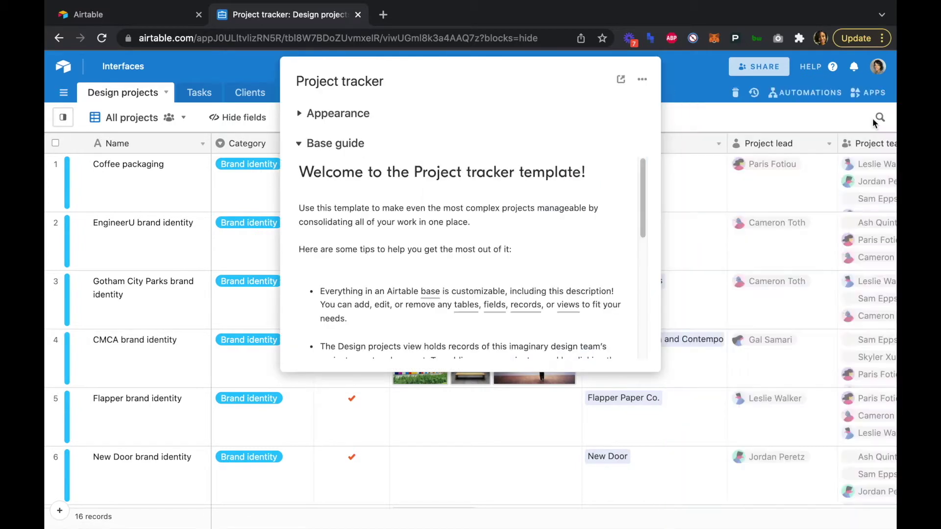
left_click(686, 73)
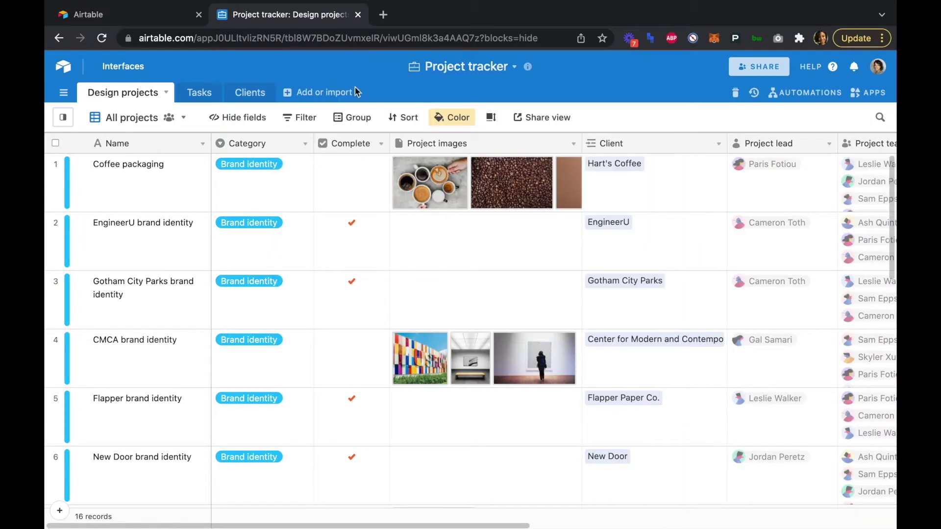
left_click(289, 93)
left_click(329, 123)
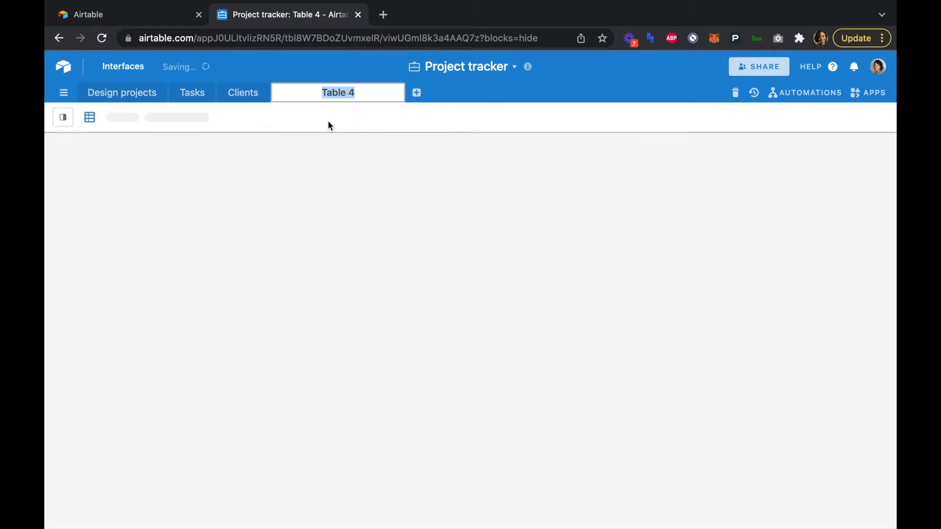
type("Invoice")
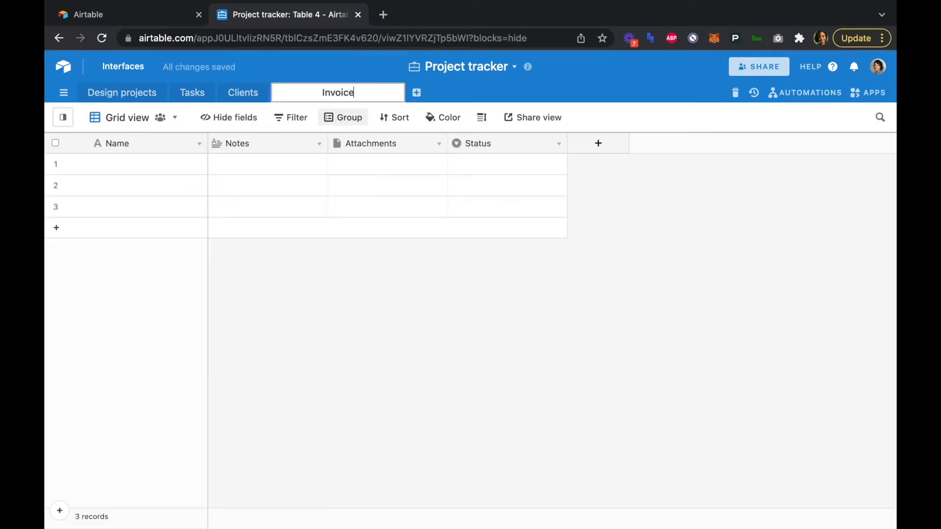
type("s")
key("Return")
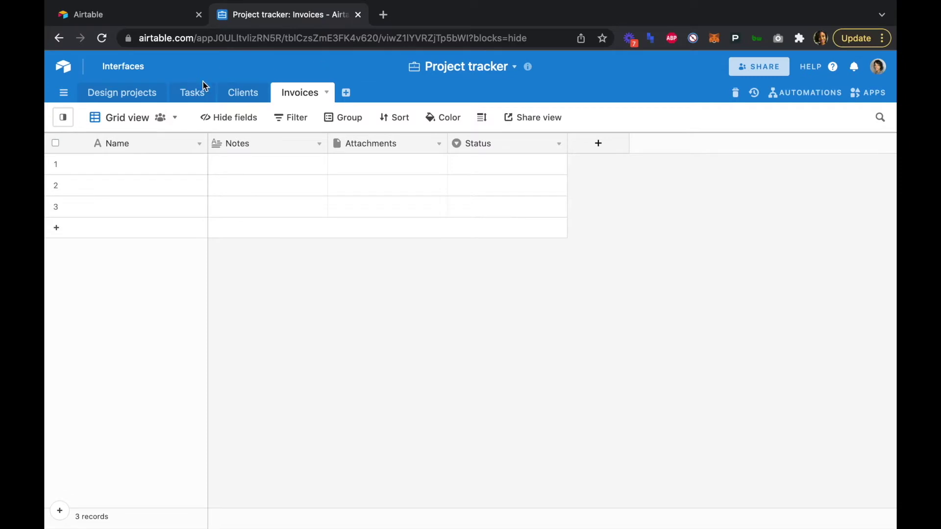
left_click(245, 95)
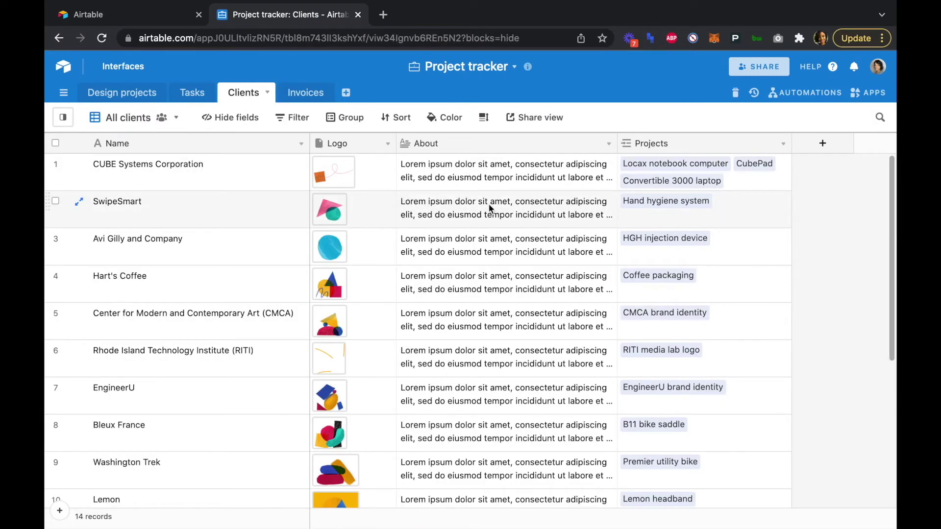
scroll(539, 263, "down", 2)
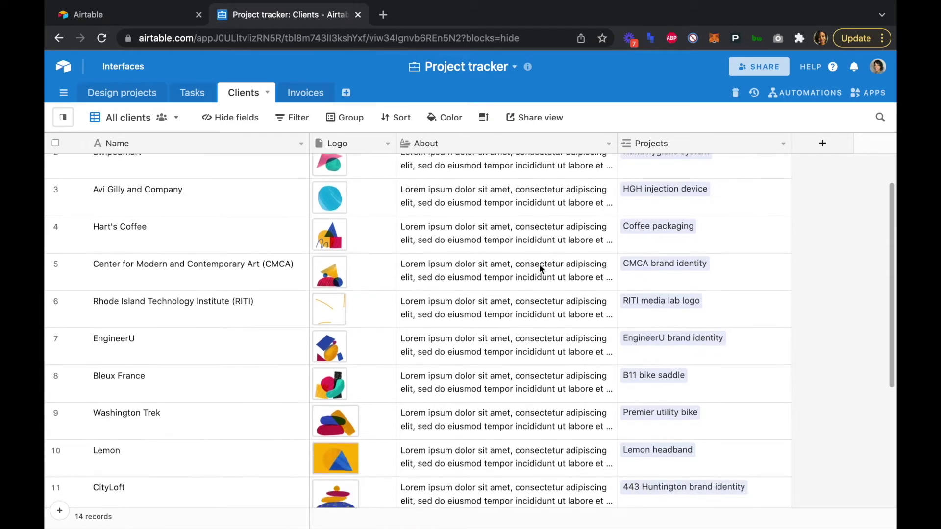
scroll(477, 242, "up", 2)
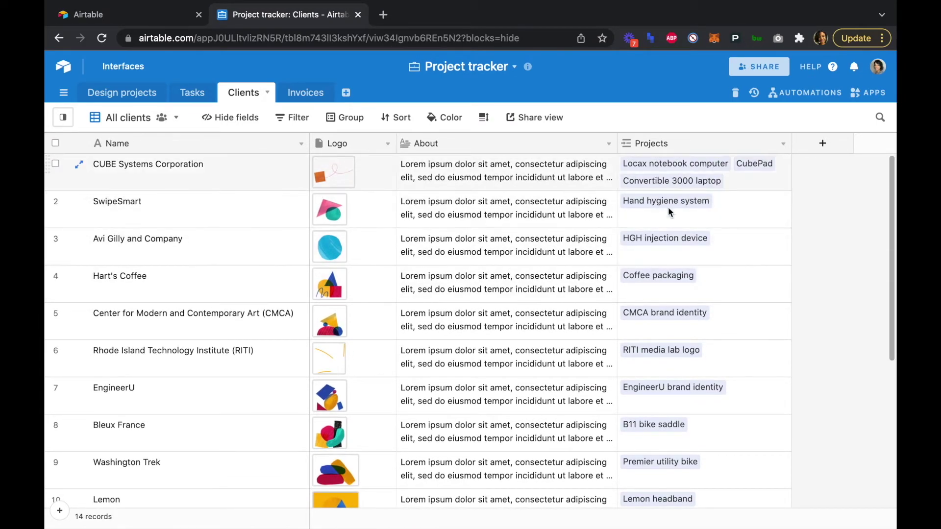
scroll(546, 334, "down", 3)
scroll(546, 337, "down", 2)
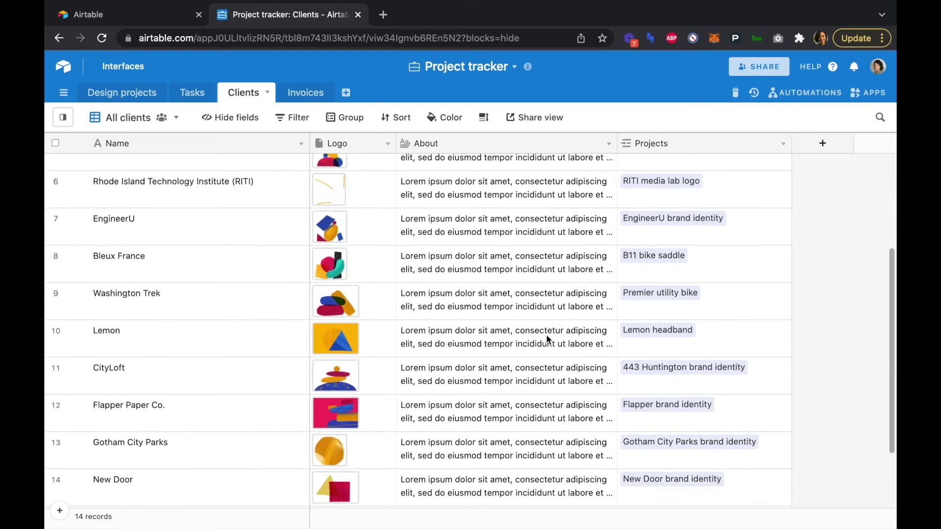
scroll(547, 337, "up", 5)
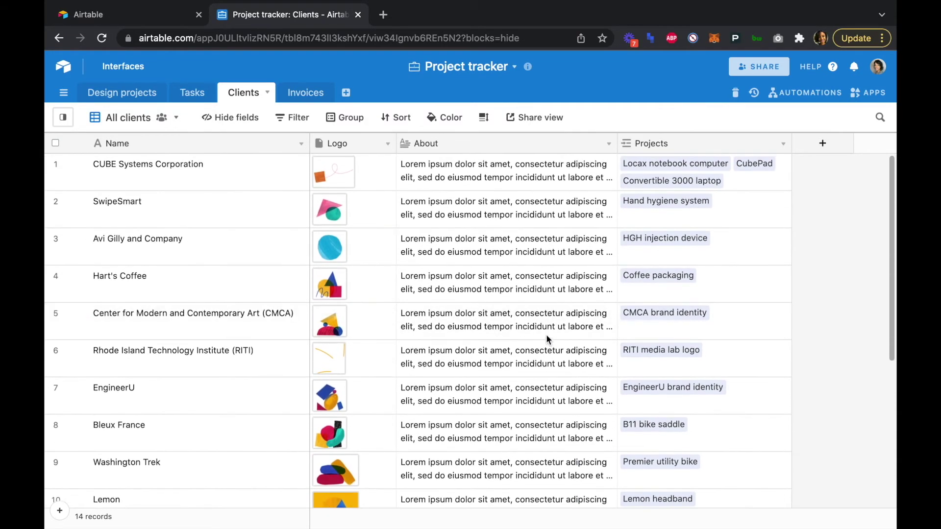
left_click(125, 95)
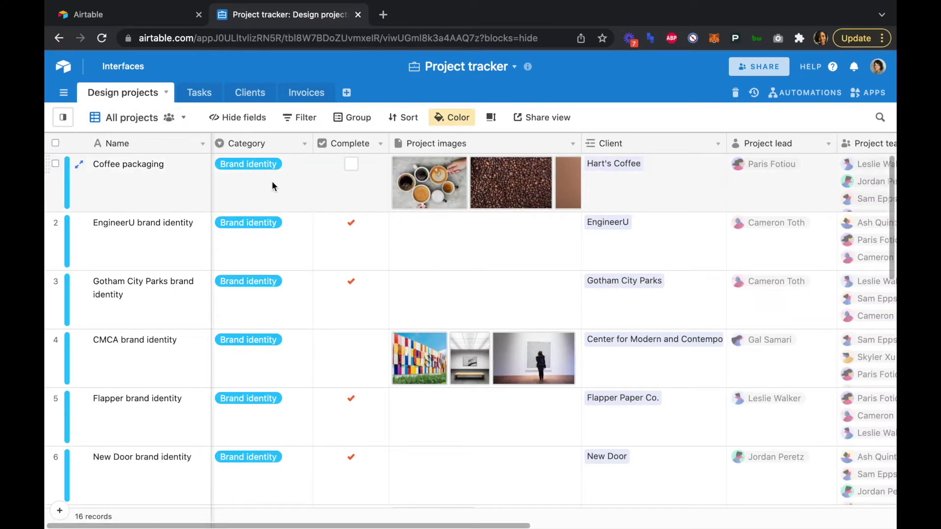
scroll(275, 183, "down", 2)
scroll(275, 183, "up", 1)
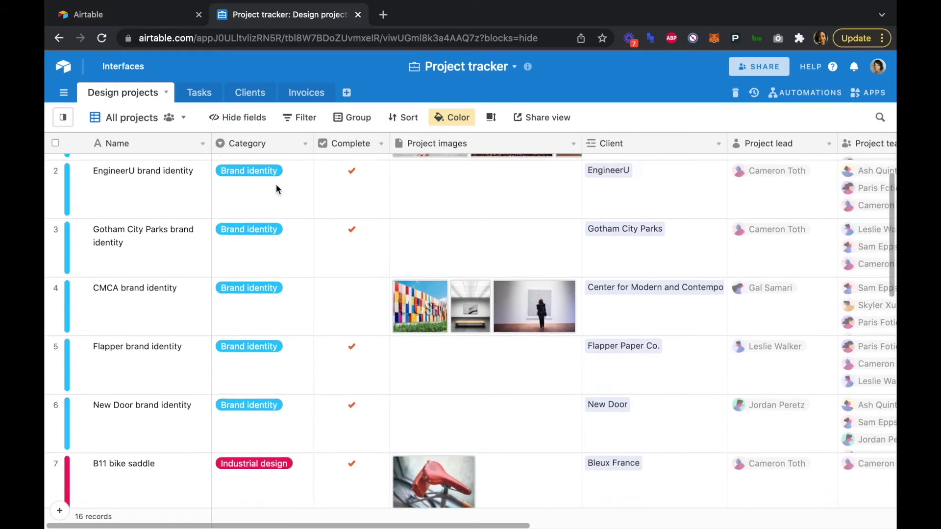
scroll(276, 186, "down", 3)
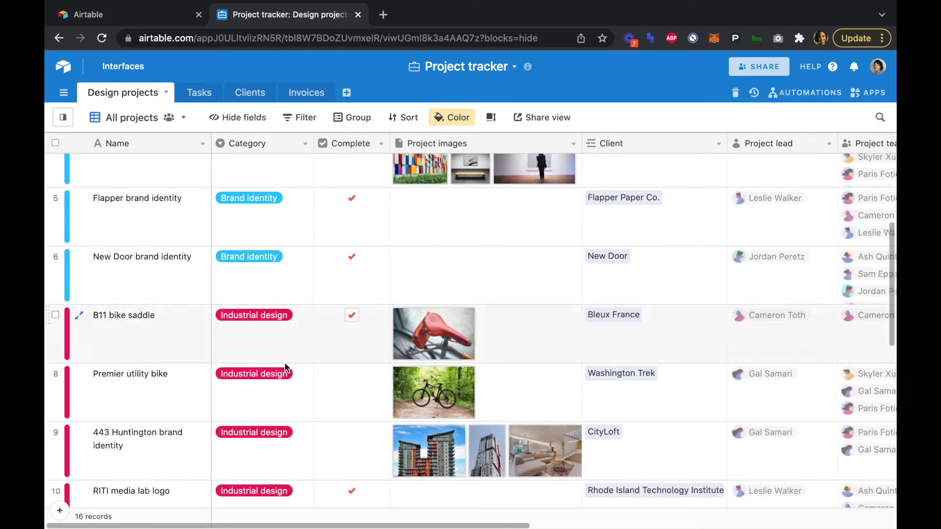
scroll(285, 368, "down", 5)
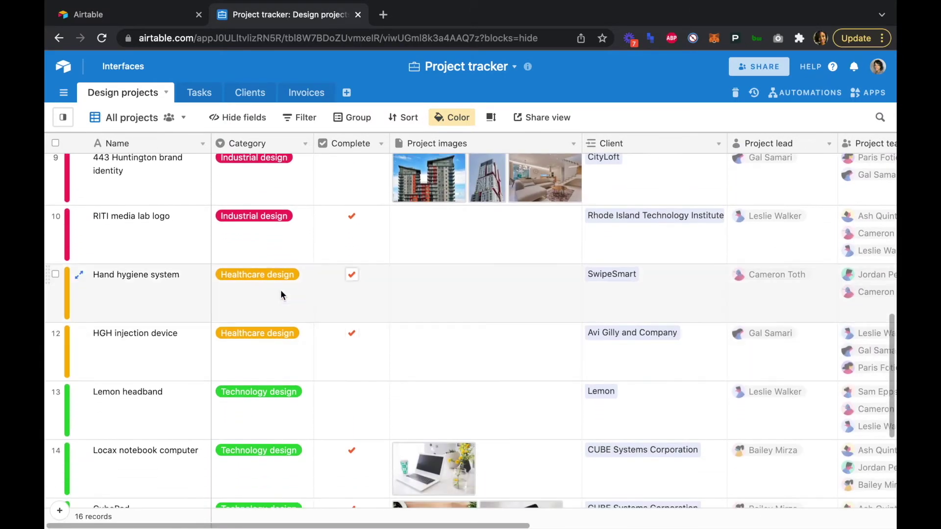
scroll(282, 356, "down", 4)
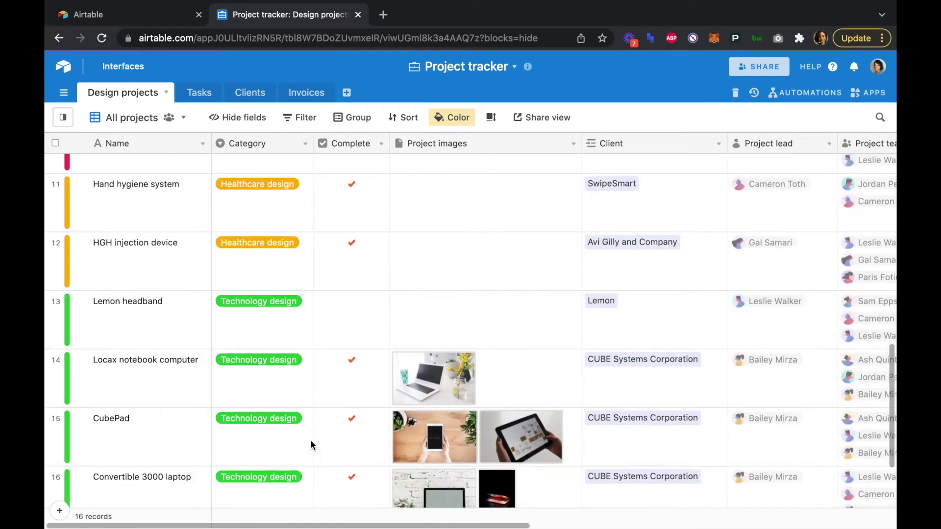
scroll(312, 446, "up", 10)
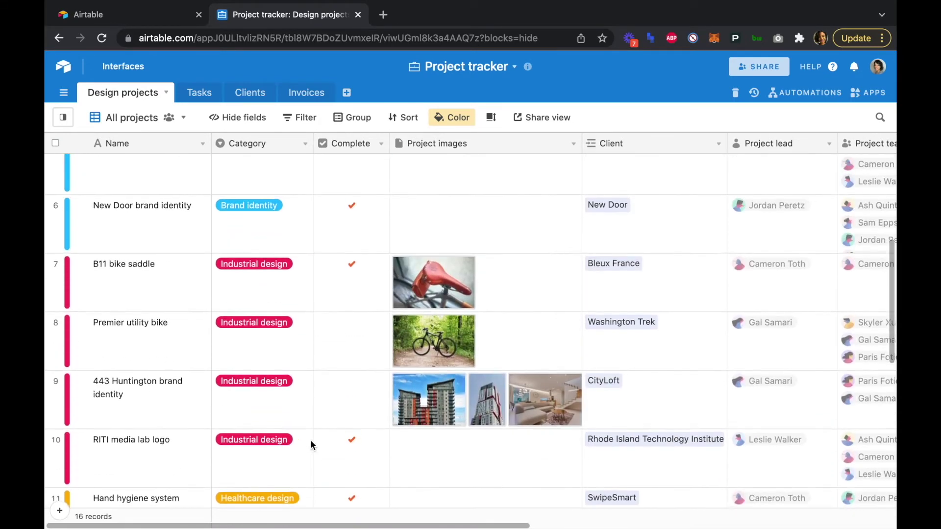
scroll(310, 439, "up", 1)
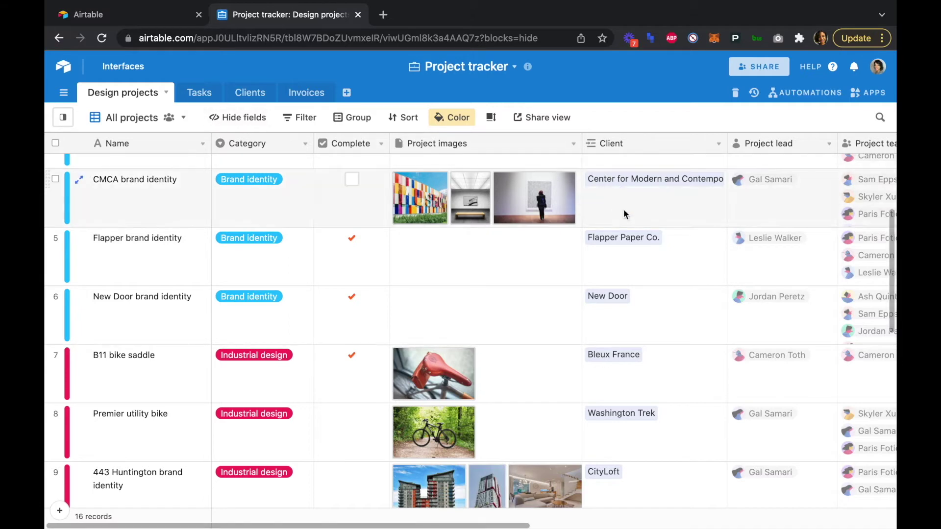
scroll(623, 210, "down", 1)
scroll(623, 325, "down", 1)
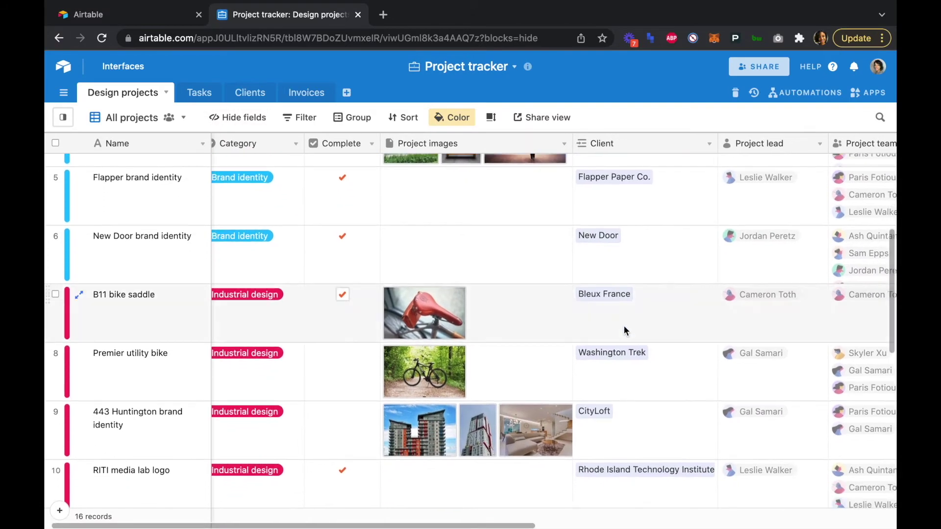
scroll(623, 325, "right", 5)
scroll(624, 325, "right", 3)
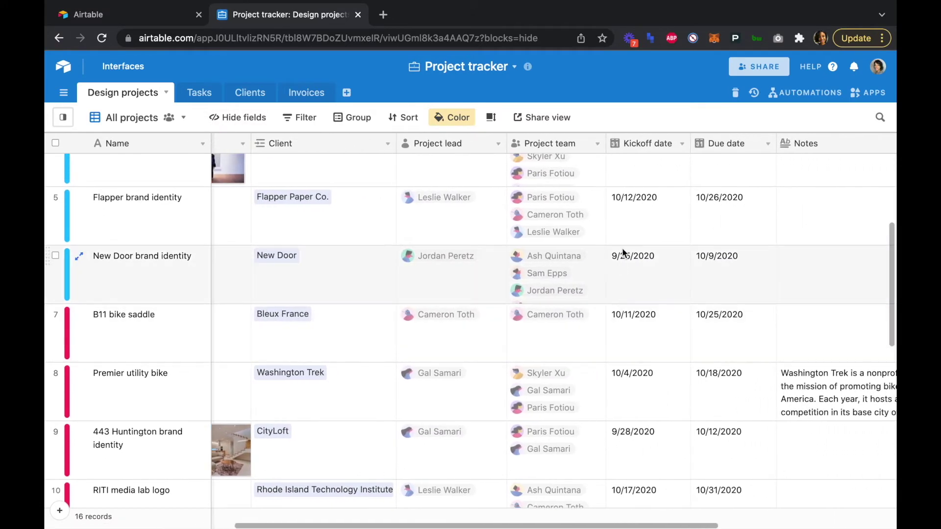
scroll(725, 204, "right", 3)
scroll(725, 205, "up", 1)
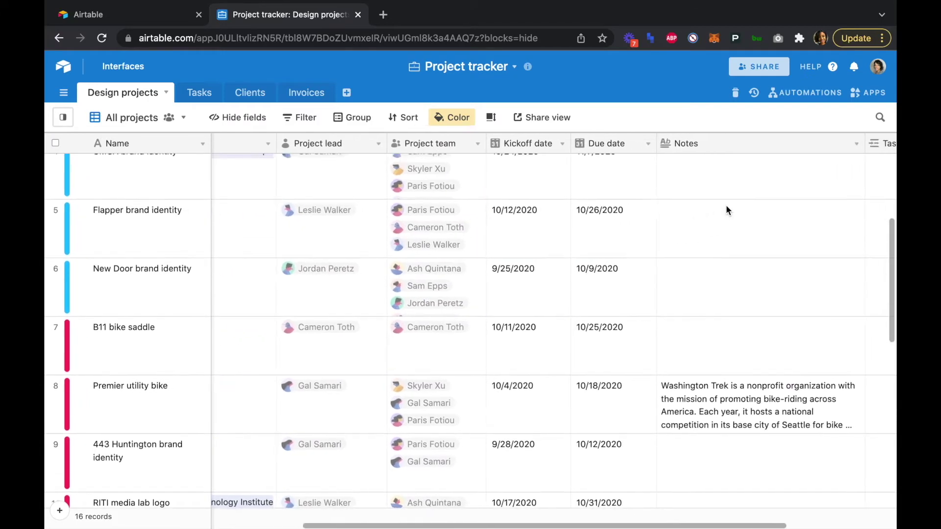
scroll(725, 205, "right", 2)
scroll(858, 174, "right", 2)
scroll(858, 173, "up", 1)
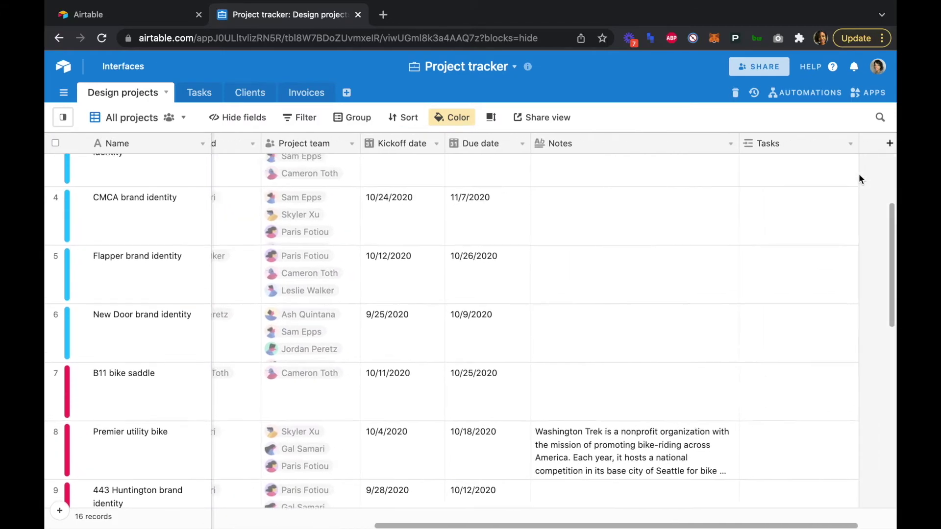
scroll(858, 173, "left", 7)
scroll(847, 192, "up", 1)
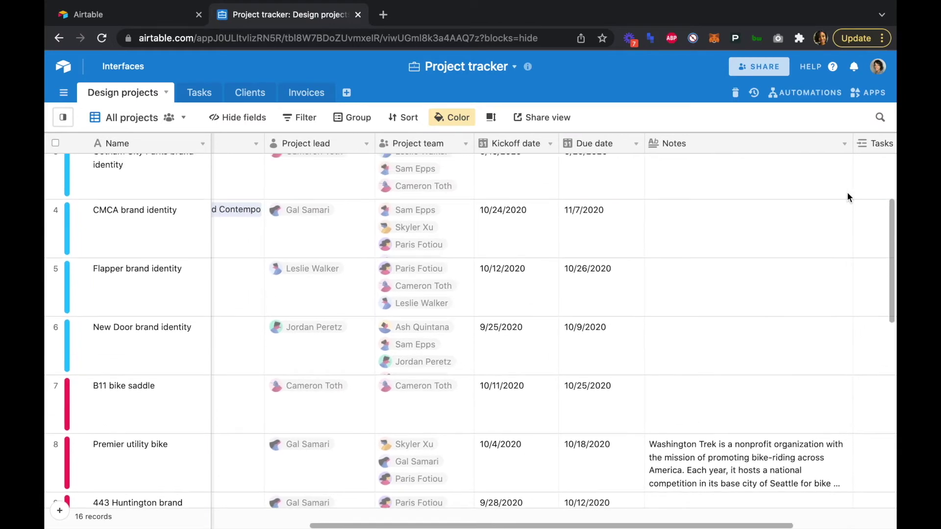
scroll(847, 192, "left", 4)
scroll(847, 192, "up", 3)
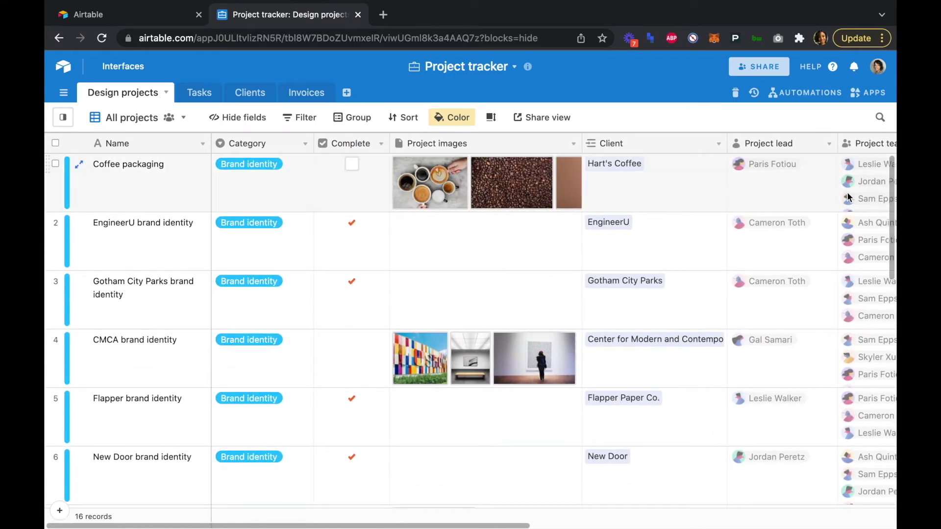
Browse the Tasks, Clients and Invoices tables, finishing on the 14-record Clients table
left_click(201, 94)
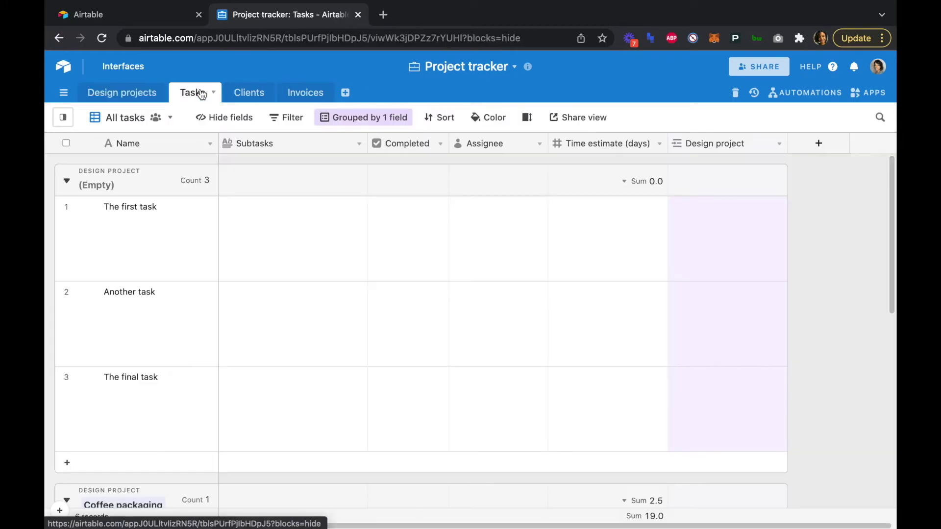
scroll(334, 255, "down", 4)
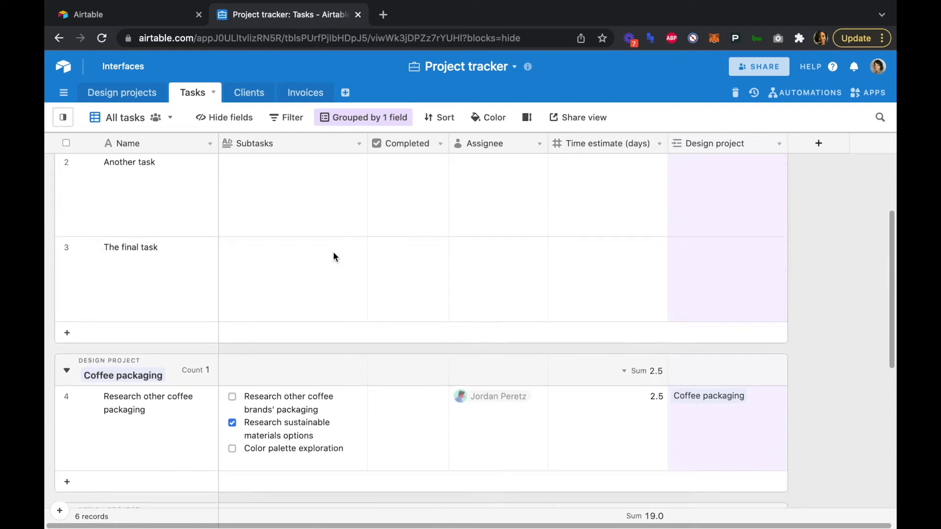
scroll(334, 255, "up", 3)
scroll(334, 254, "down", 5)
scroll(333, 254, "down", 2)
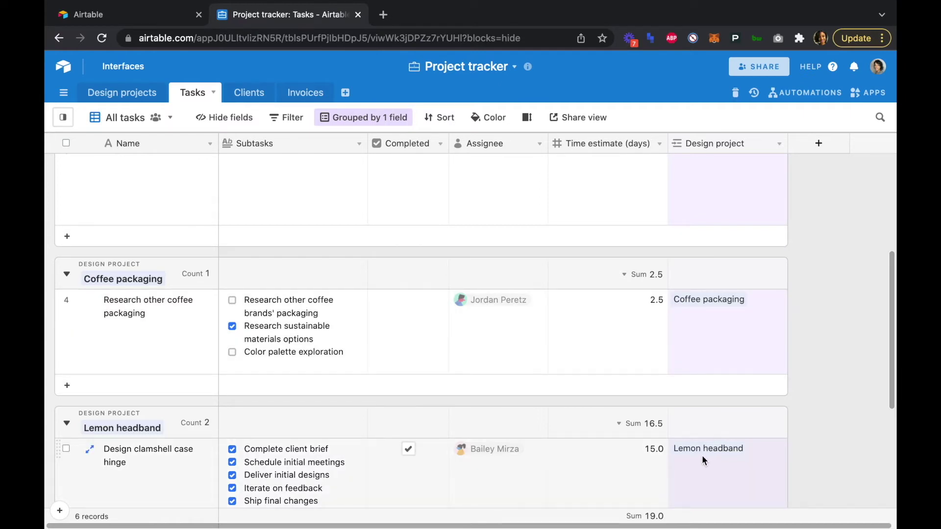
scroll(702, 456, "down", 2)
scroll(702, 456, "up", 5)
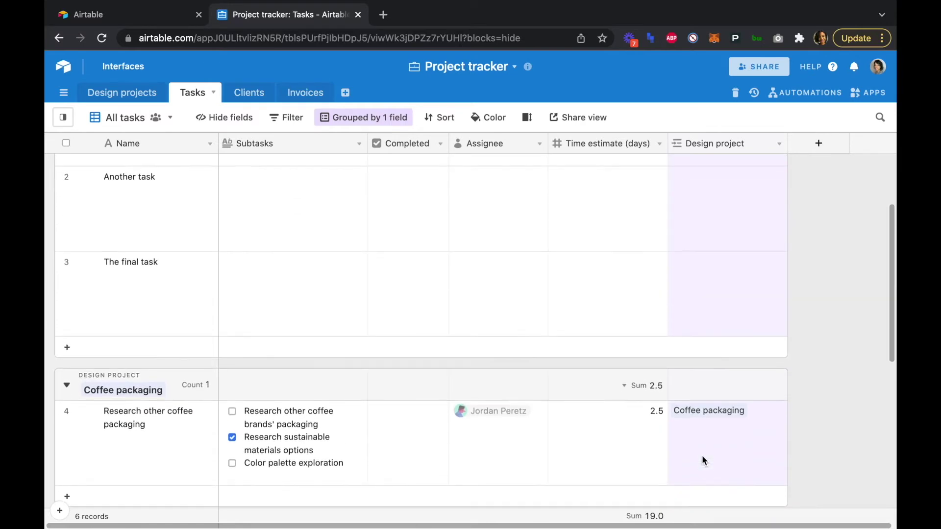
scroll(701, 460, "up", 3)
left_click(249, 93)
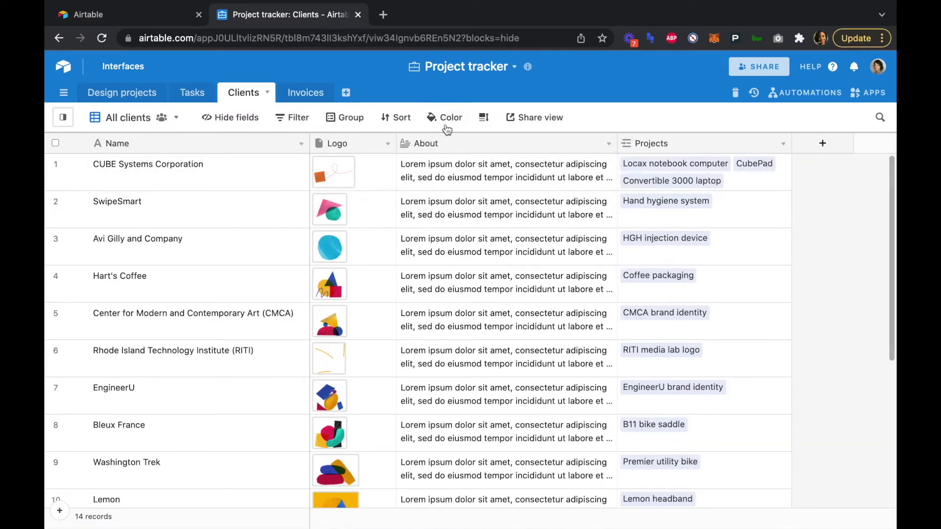
left_click(303, 93)
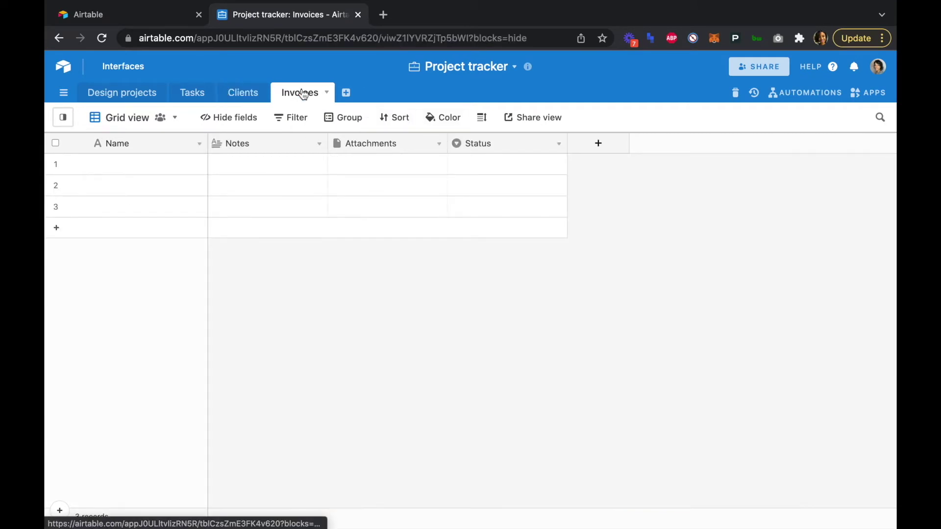
left_click(193, 96)
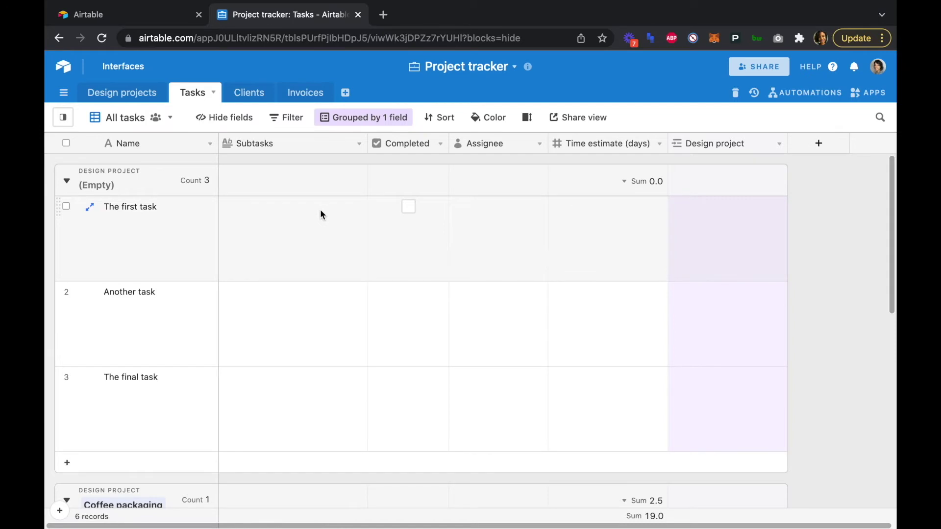
left_click(245, 96)
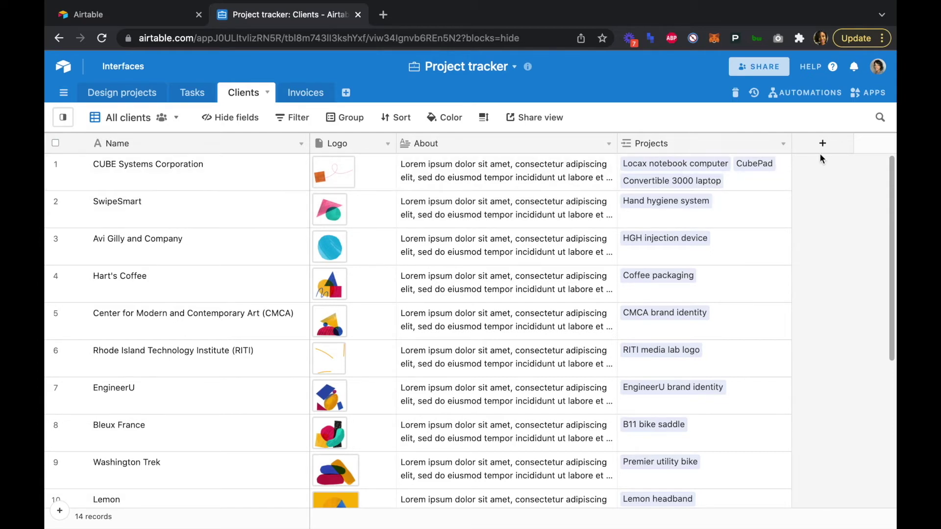
Change the Clients primary field name from 'Name' to 'Client' and save it
left_click(300, 144)
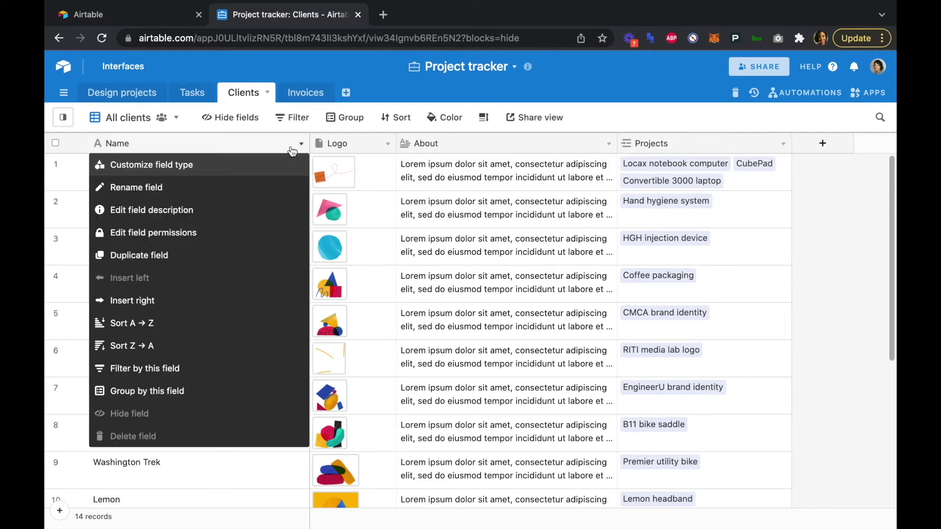
left_click(180, 164)
left_click(251, 189)
double_click(251, 190)
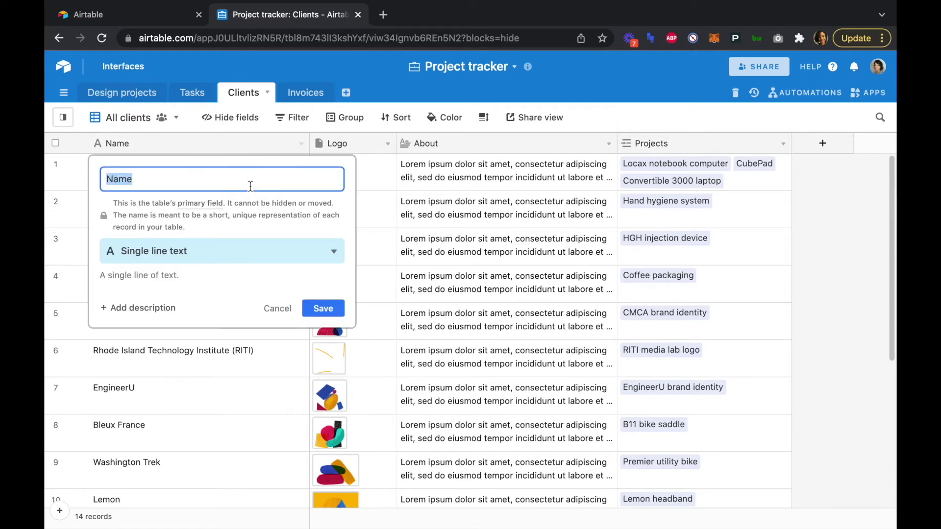
type("Client")
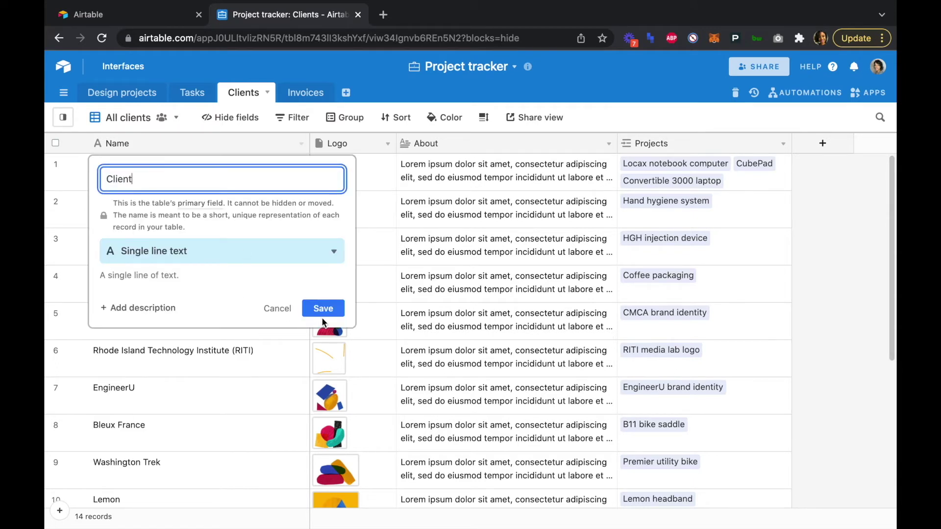
left_click(321, 309)
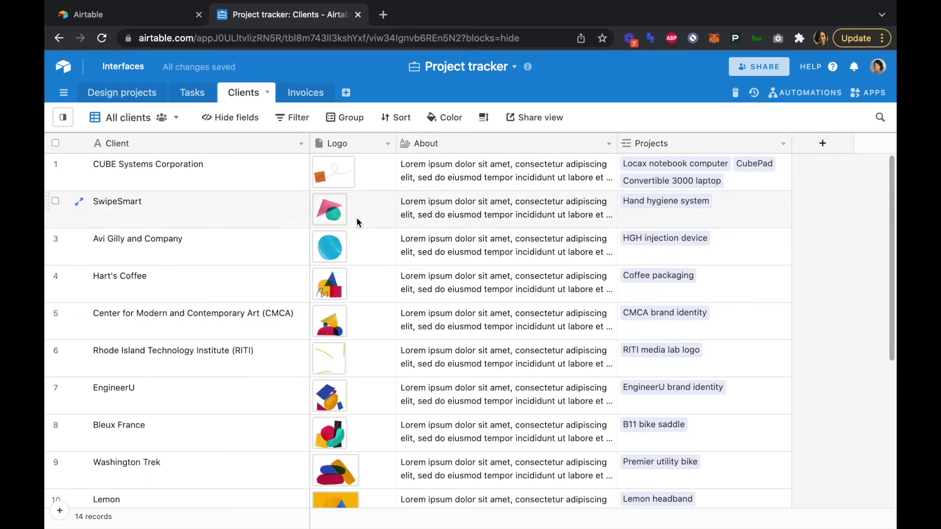
Add a Long text field named 'Bill To' to the Clients table
left_click(821, 143)
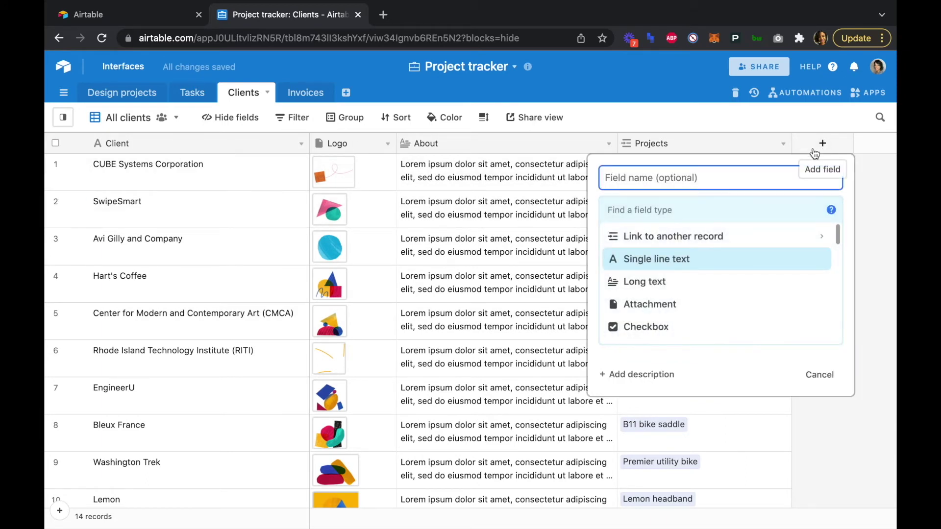
type("Bill To")
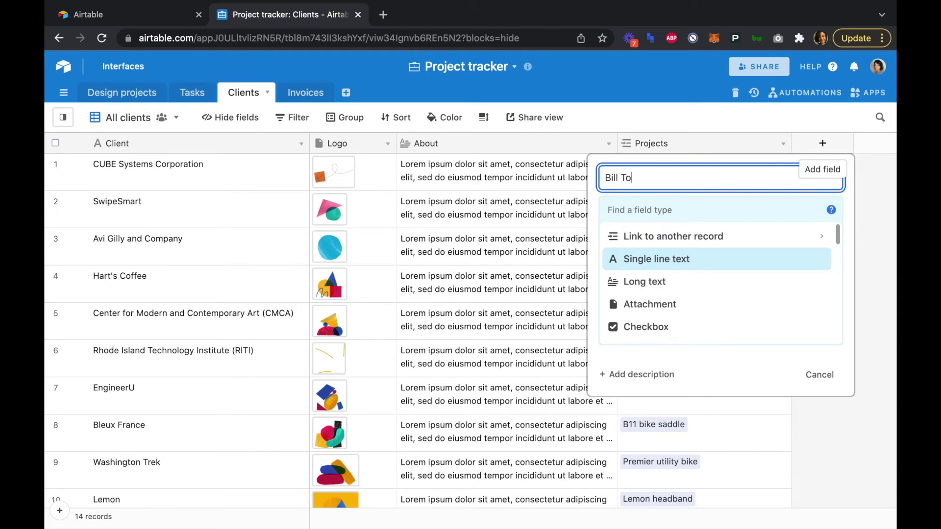
left_click(668, 281)
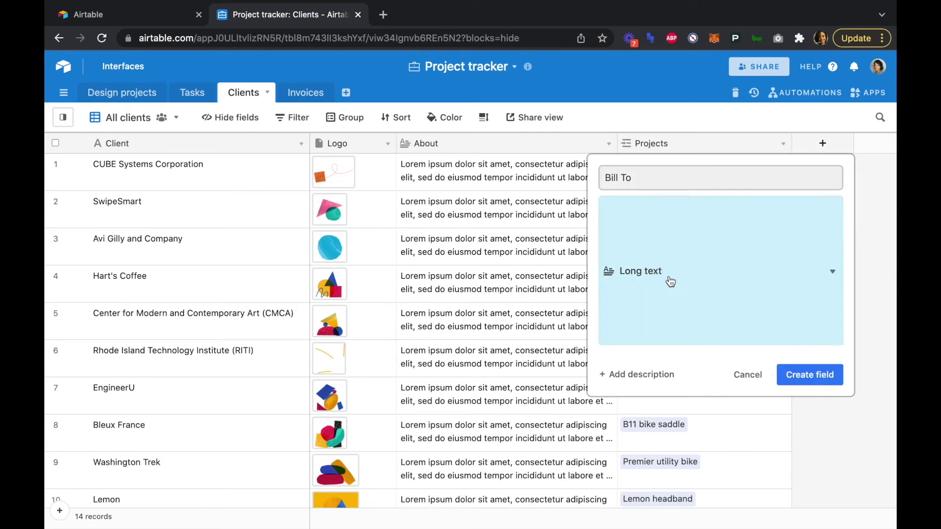
left_click(794, 311)
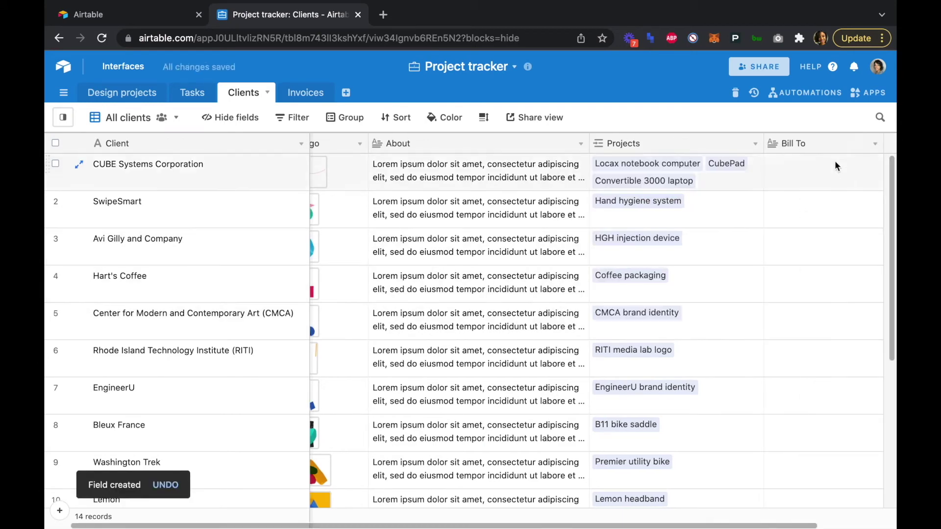
Duplicate the Bill To field and rename the copy 'Bill From'
left_click(874, 143)
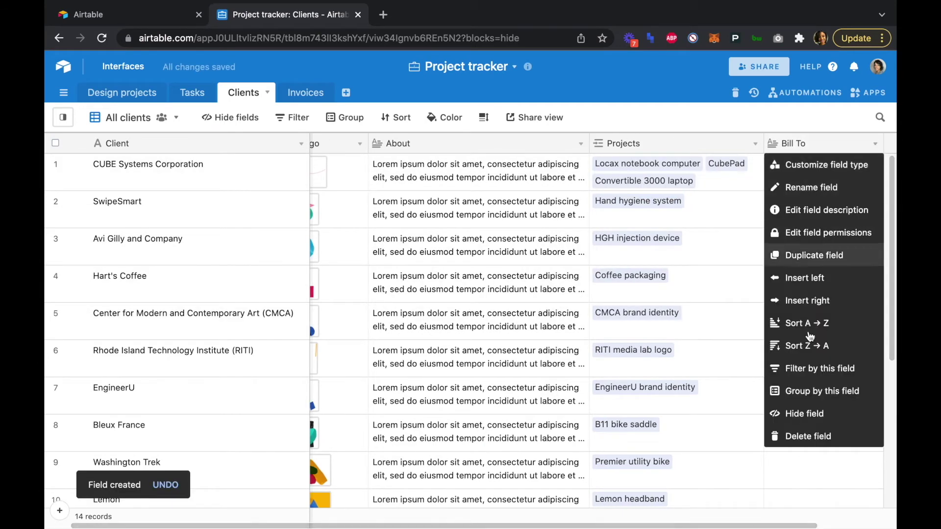
left_click(810, 256)
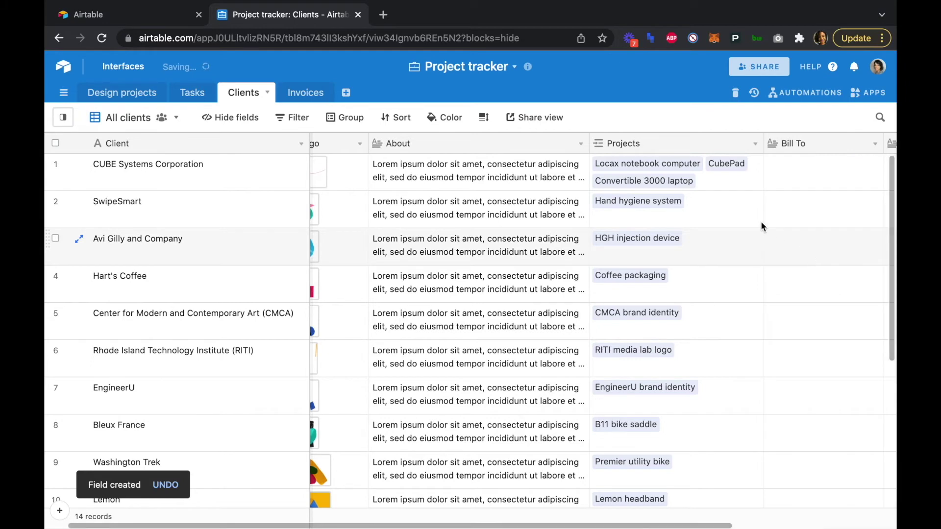
left_click(786, 143)
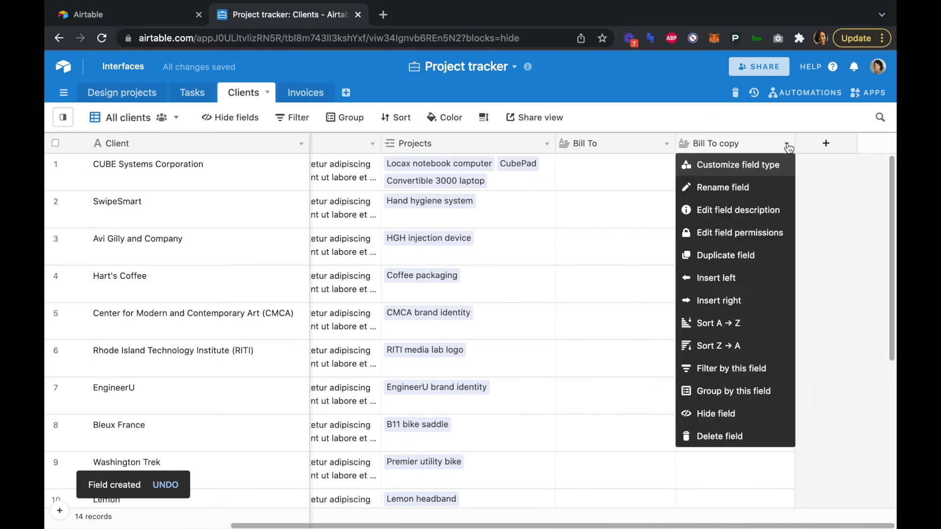
left_click(735, 166)
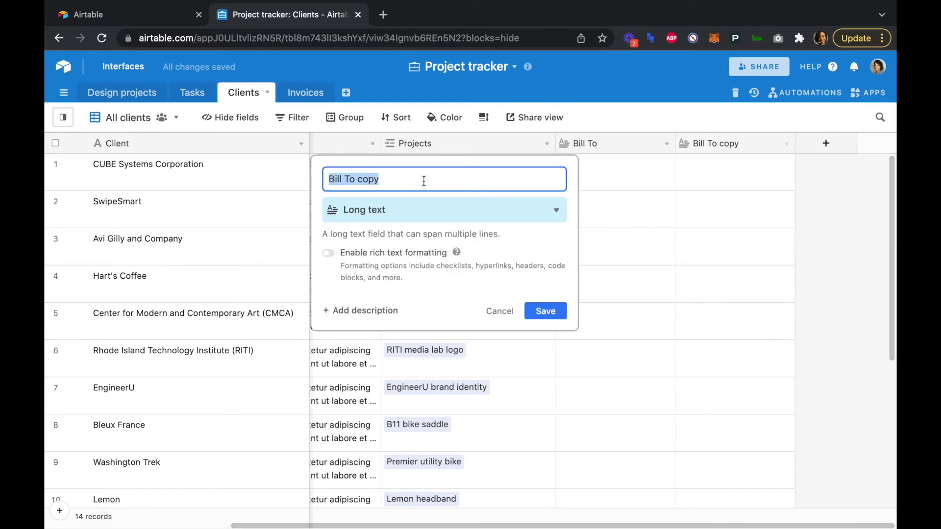
type("Bill From")
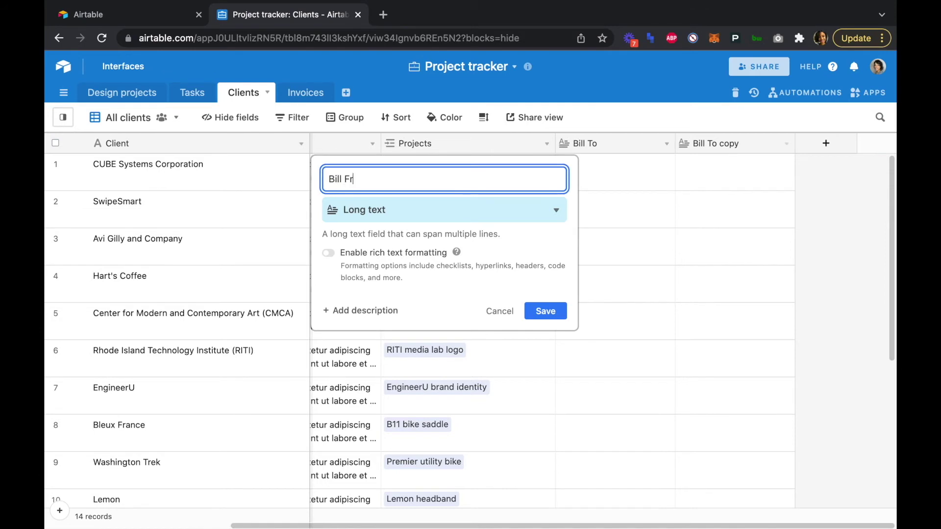
left_click(549, 310)
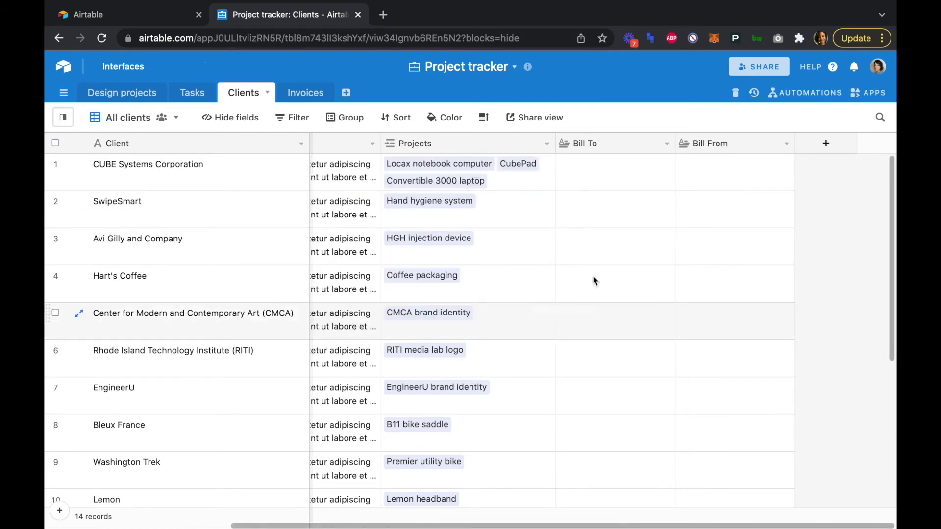
Create a Long text field titled 'Payment Information' beside Bill From
left_click(826, 145)
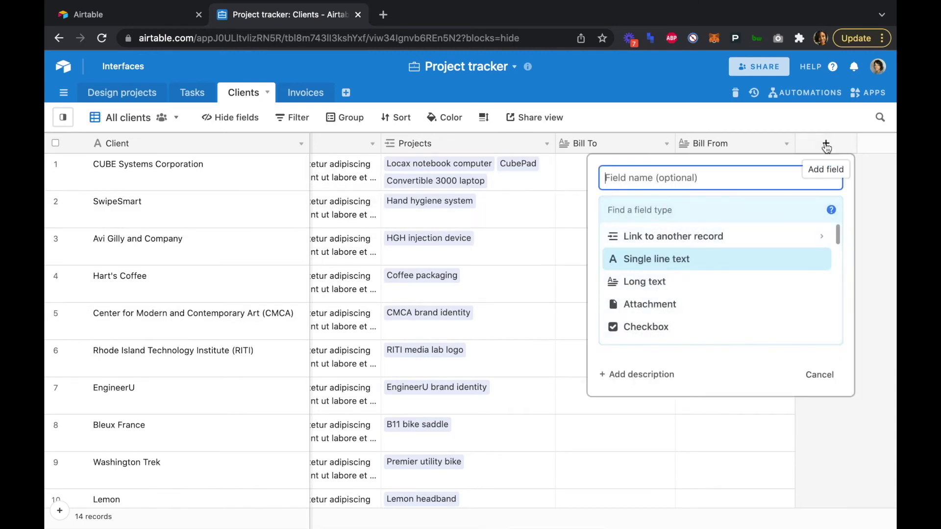
scroll(705, 271, "down", 1)
left_click(703, 263)
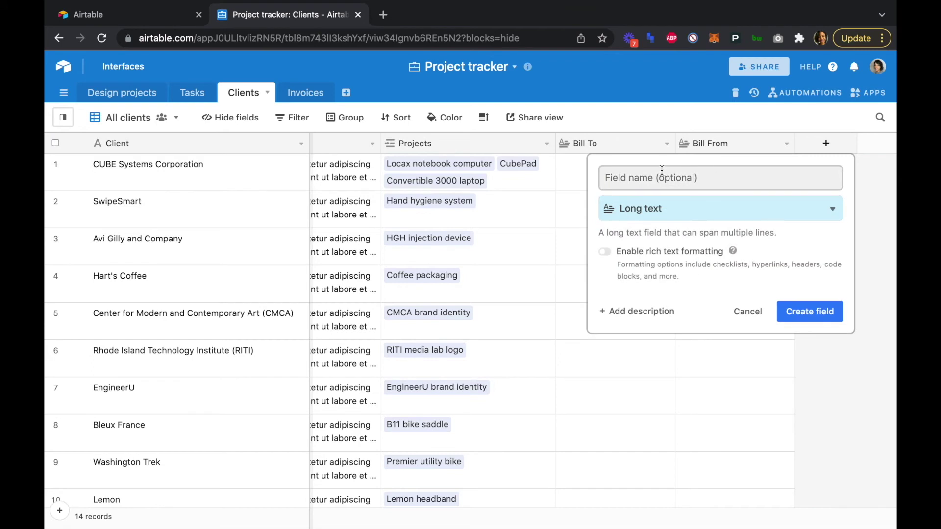
left_click(680, 184)
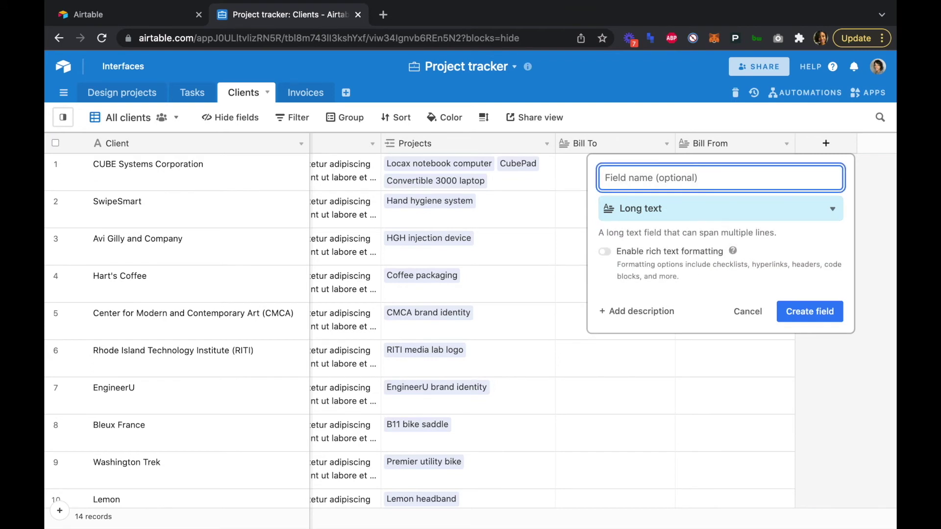
type("Payment Info")
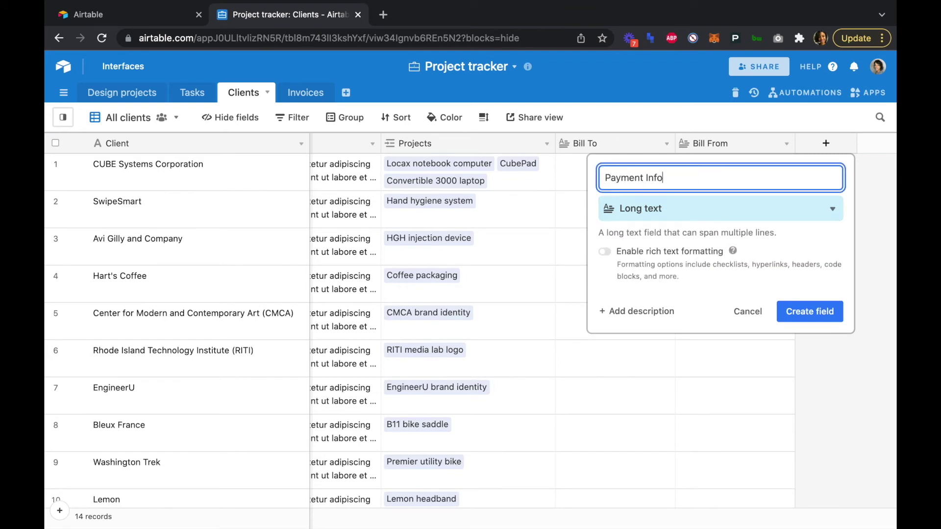
type("rmation Field")
key("BackSpace")
key("BackSpace")
key("BackSpace")
key("BackSpace")
key("BackSpace")
key("BackSpace")
left_click(804, 312)
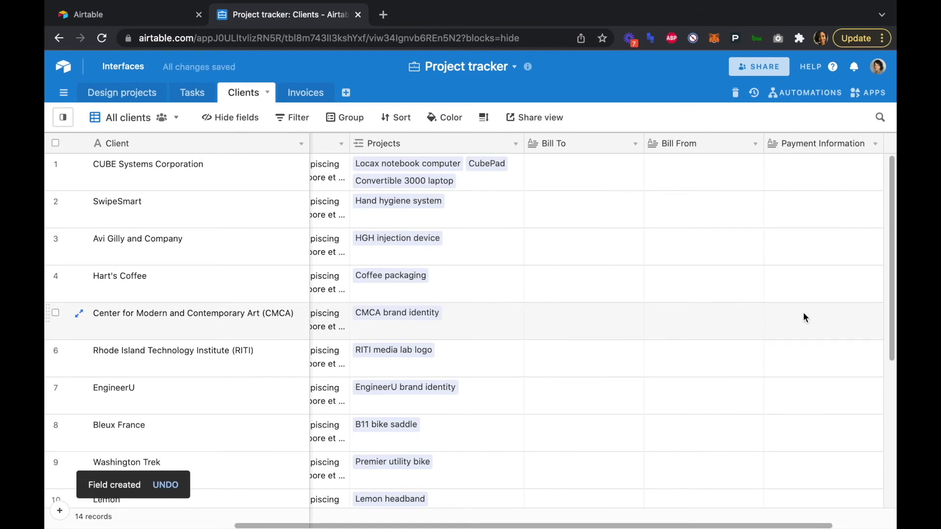
scroll(791, 277, "right", 3)
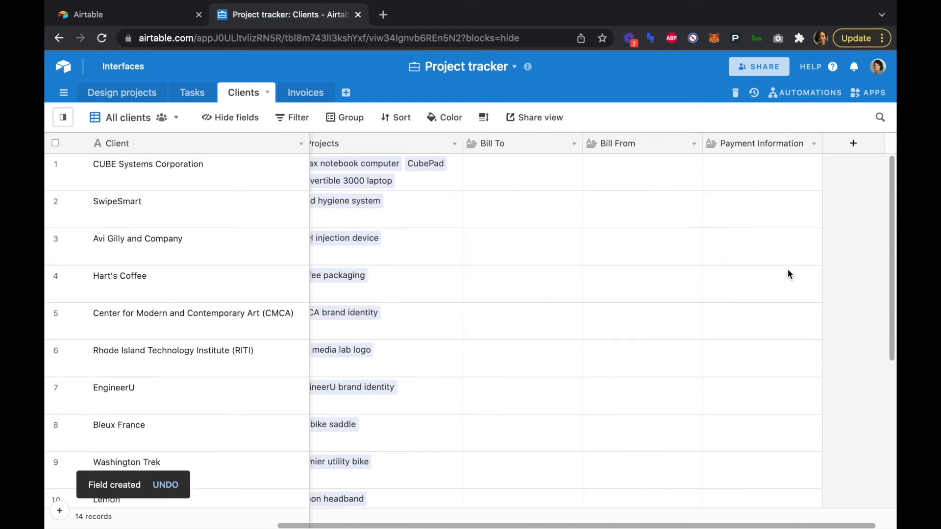
Add a Single line text field named 'Billing Contact'
left_click(839, 144)
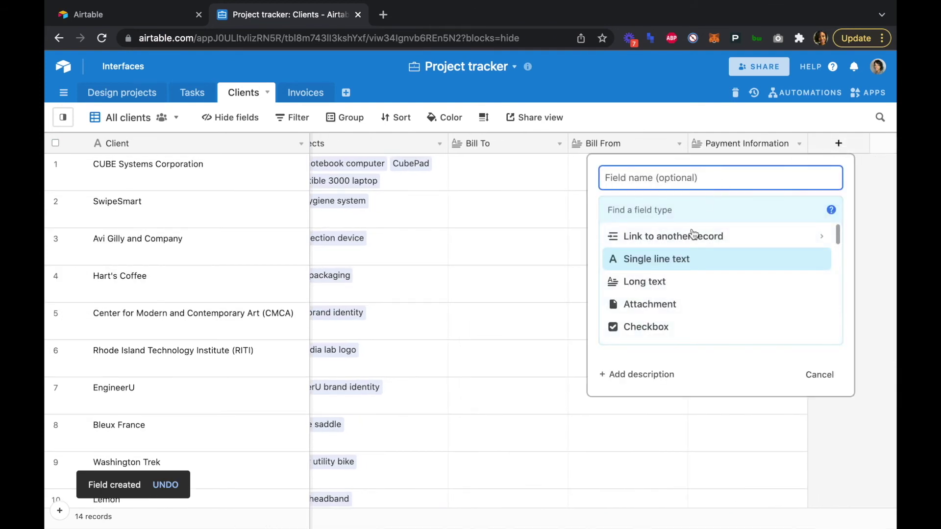
left_click(659, 259)
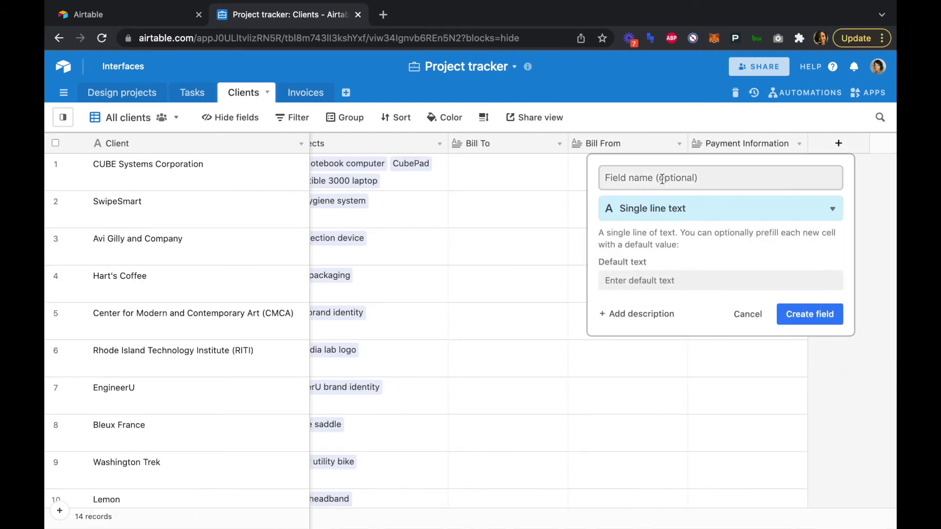
left_click(662, 179)
type("Bil")
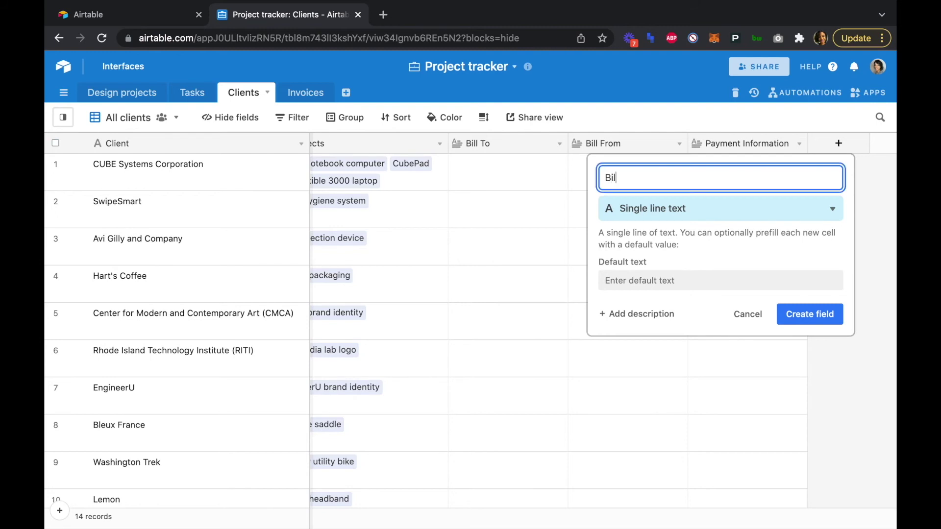
type("ling Contact")
left_click(808, 316)
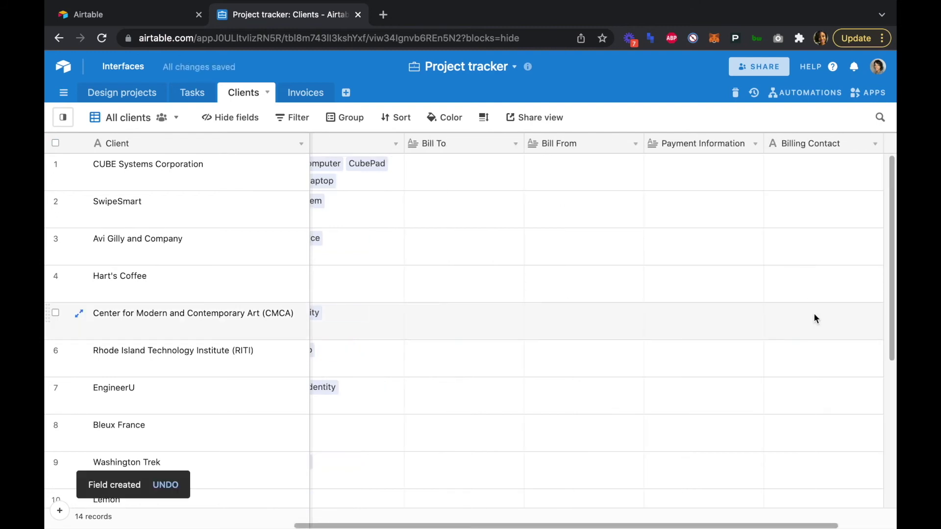
scroll(813, 318, "right", 3)
Add an Email-type field named 'Billing Email'
left_click(825, 143)
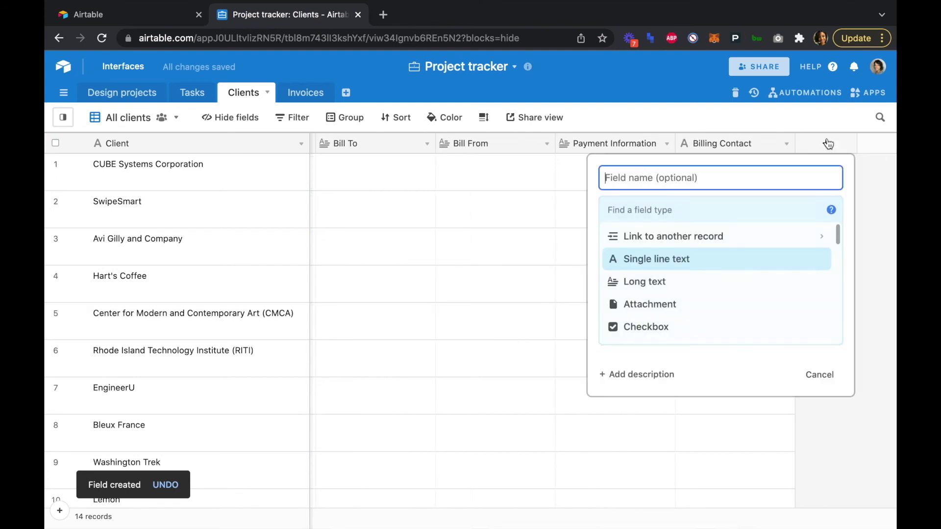
type("B")
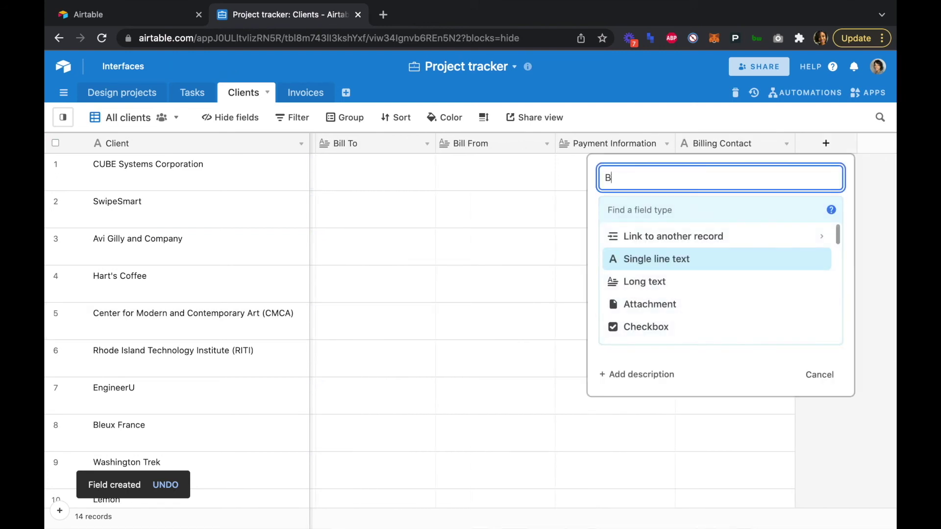
key("BackSpace")
type("B")
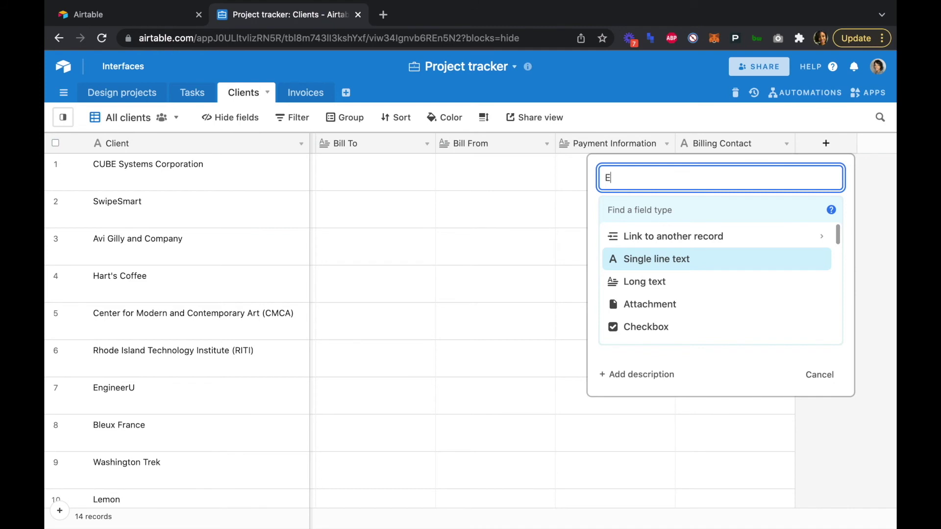
key("BackSpace")
type("Billing Email")
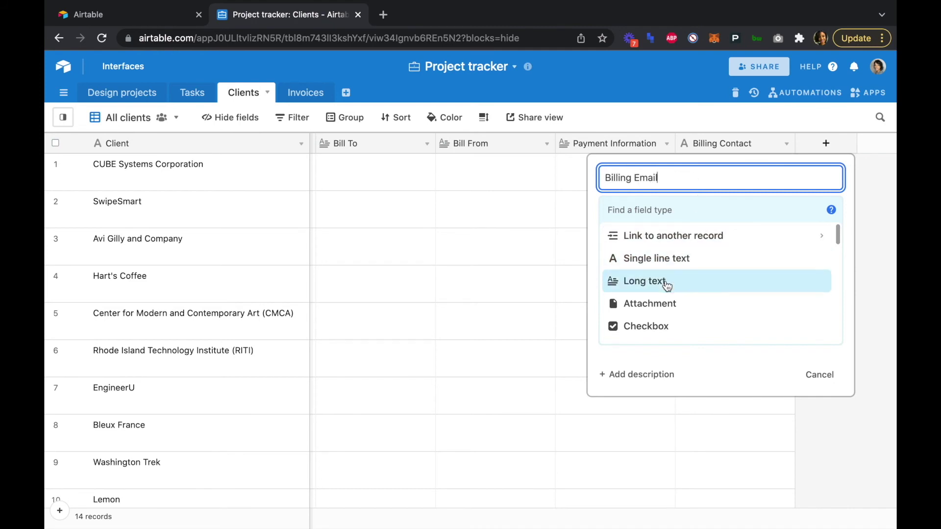
scroll(667, 286, "down", 2)
scroll(667, 286, "down", 4)
left_click(668, 265)
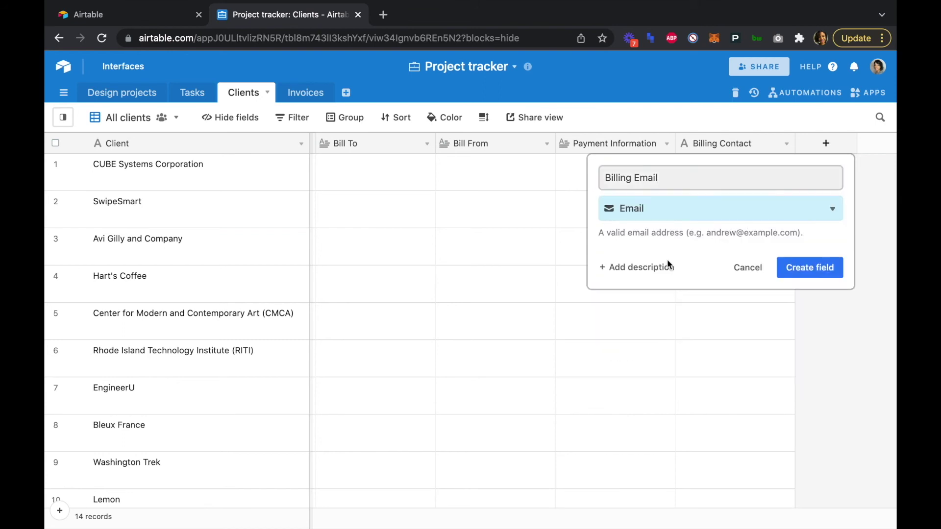
left_click(807, 267)
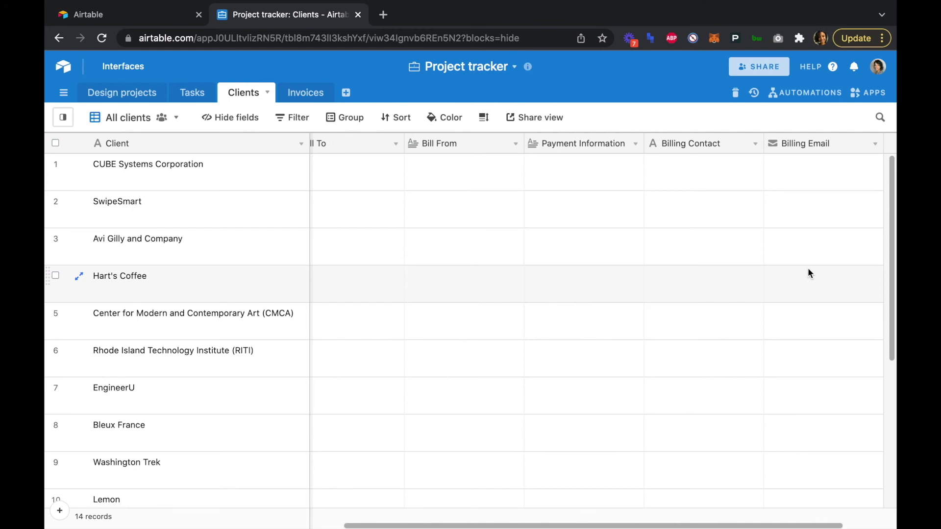
scroll(810, 273, "right", 2)
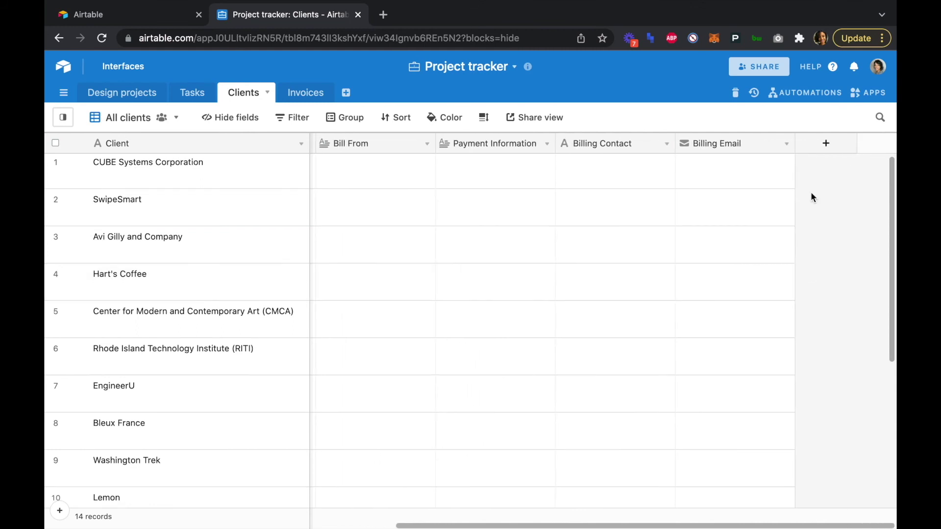
Create a Number field 'Billing Terms (Days)' with Integer format after Billing Email
left_click(828, 143)
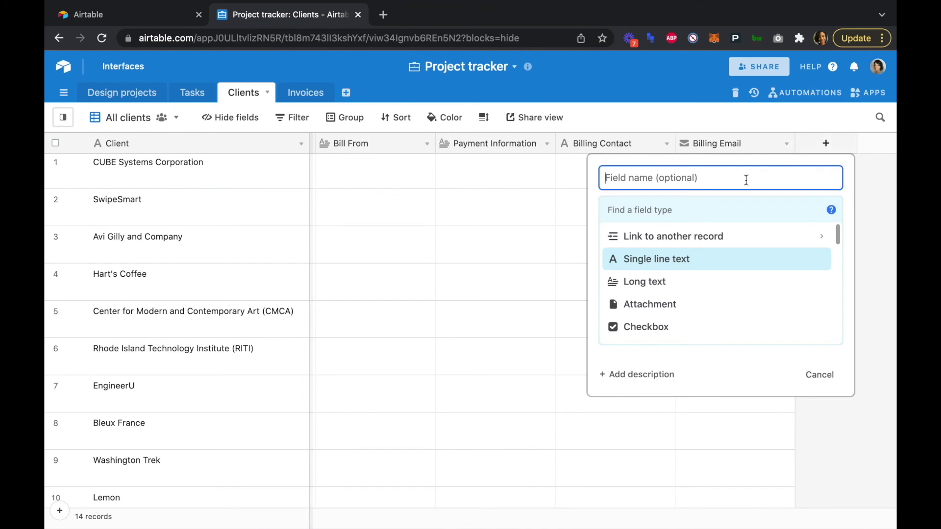
type("Bil")
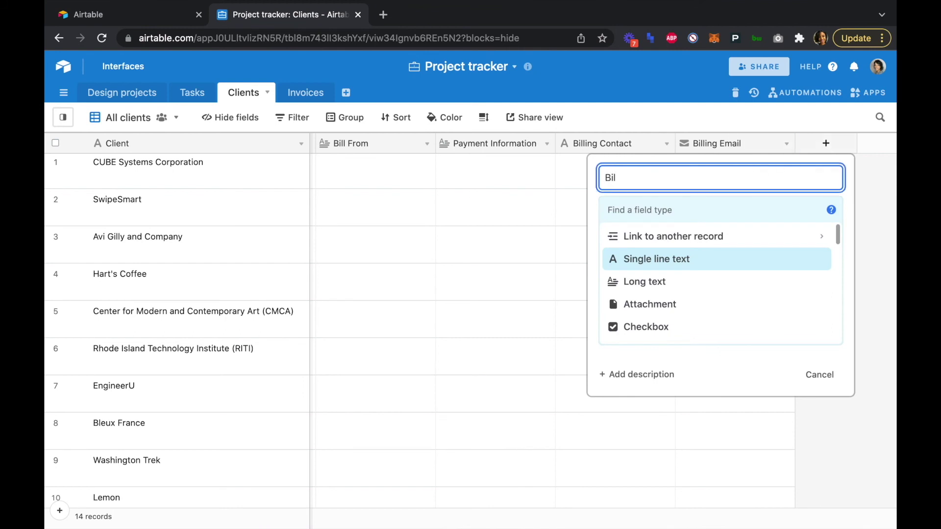
type("ling Terms (Day")
key("BackSpace")
key("BackSpace")
type("Days)")
scroll(725, 261, "down", 5)
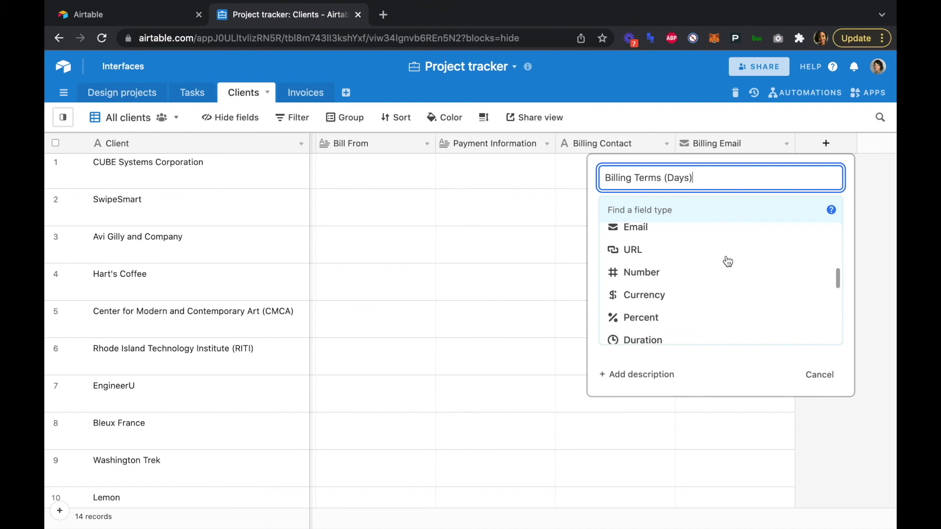
left_click(714, 273)
left_click(681, 274)
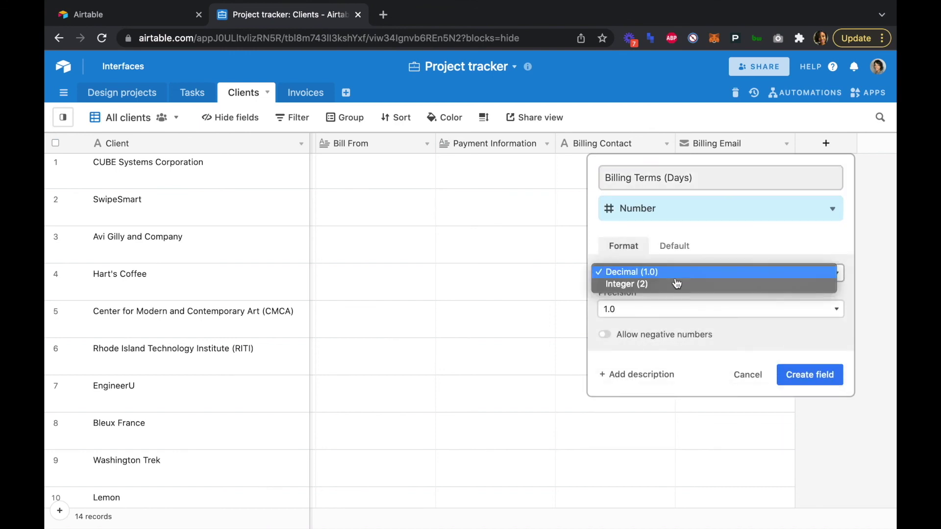
left_click(676, 283)
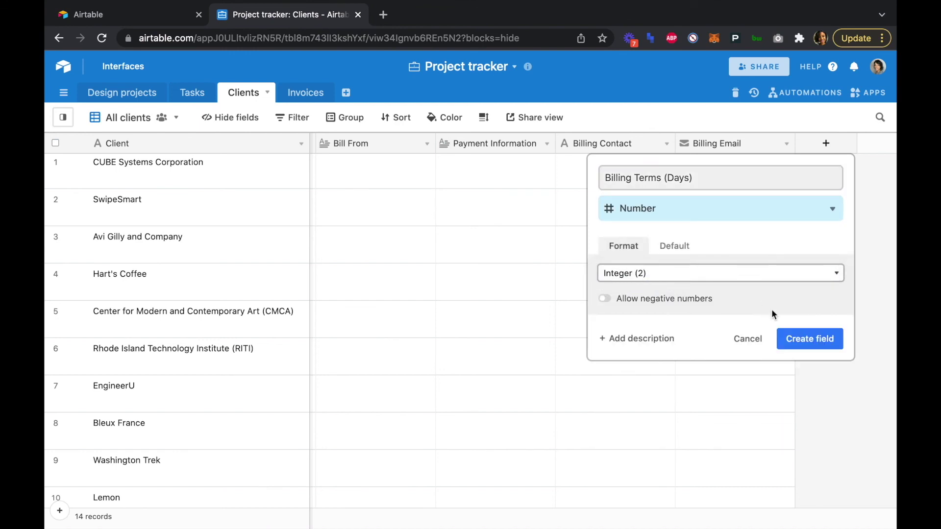
left_click(809, 340)
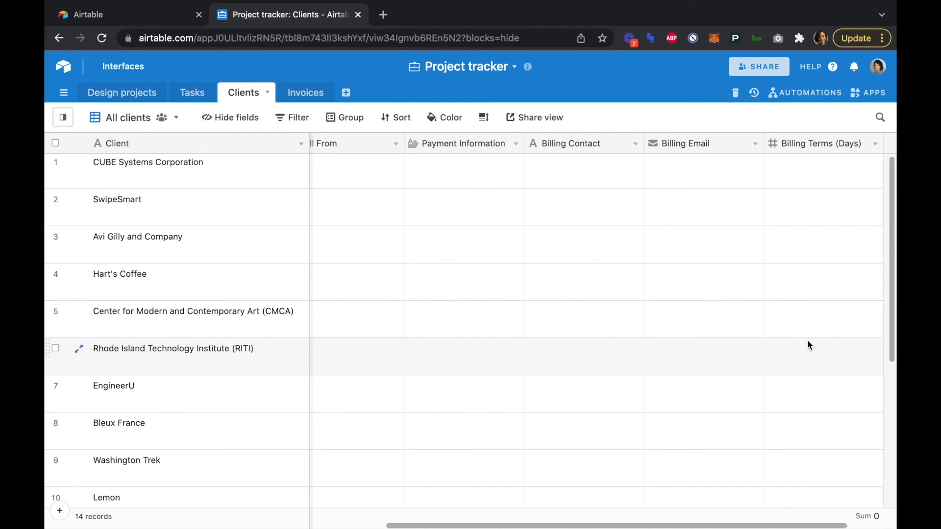
scroll(808, 342, "left", 2)
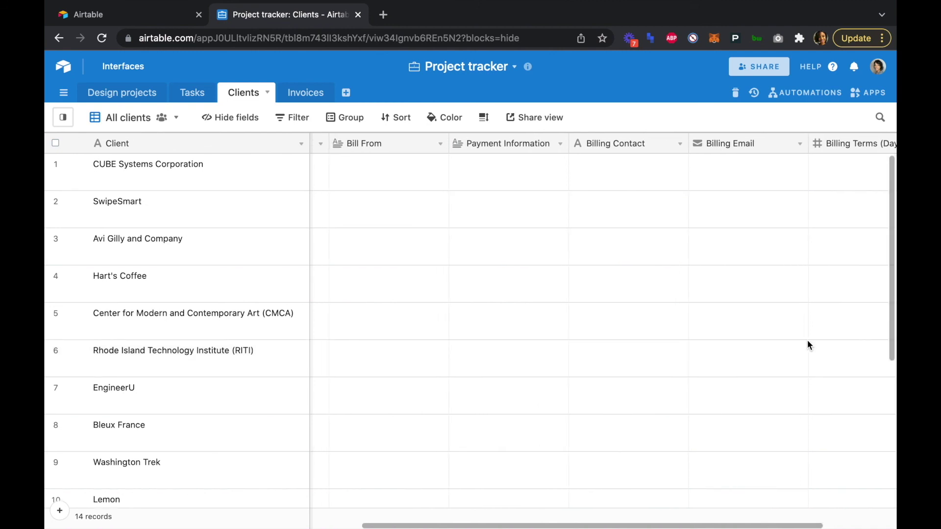